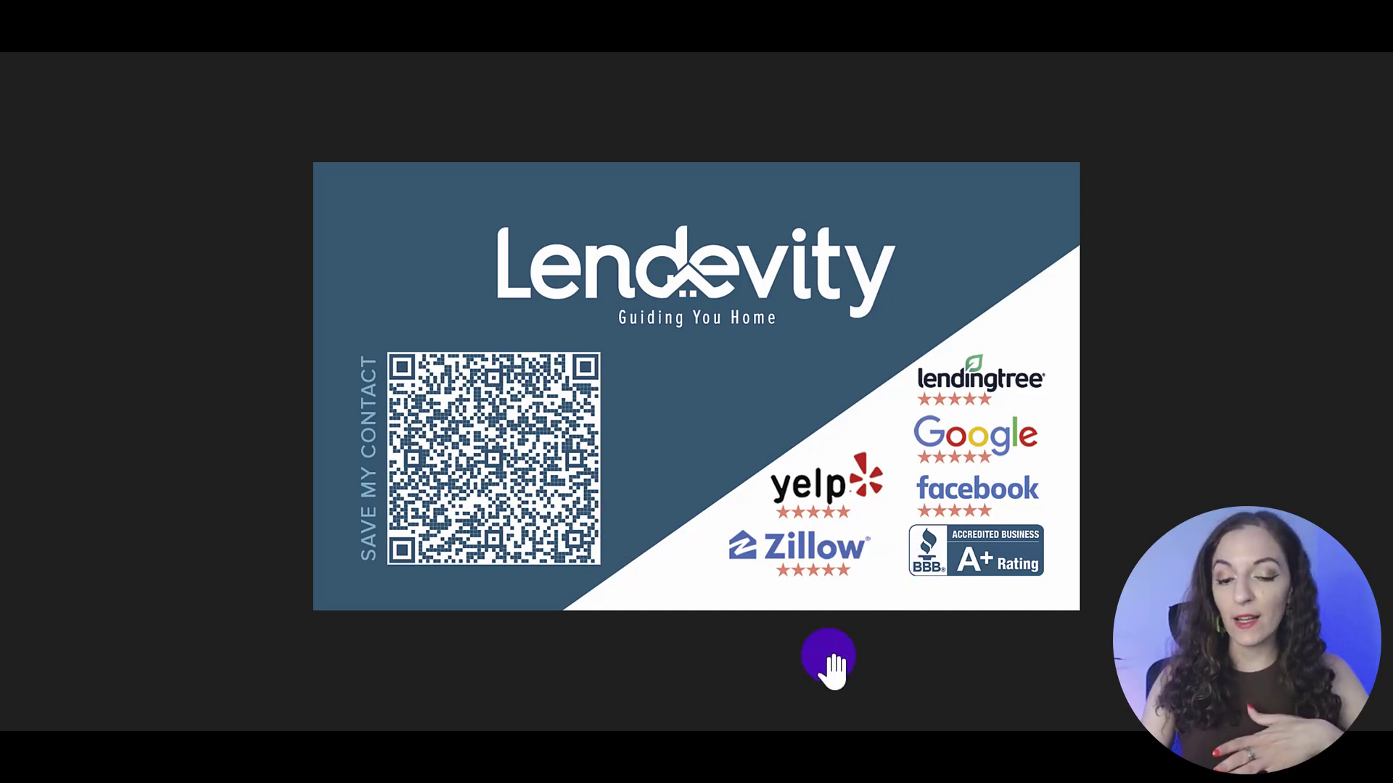
Bring up the business card's front-side image in Photos
mouse_move(692, 762)
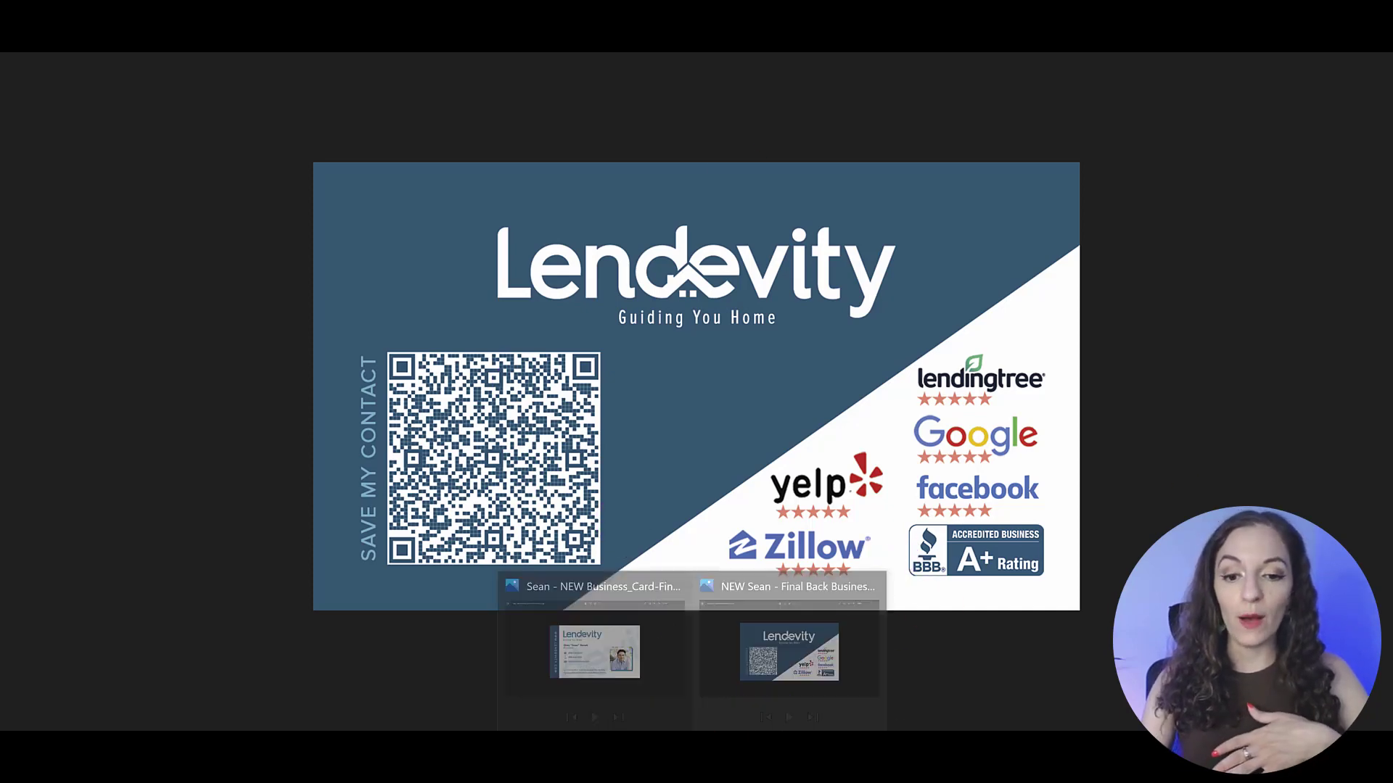
click(606, 588)
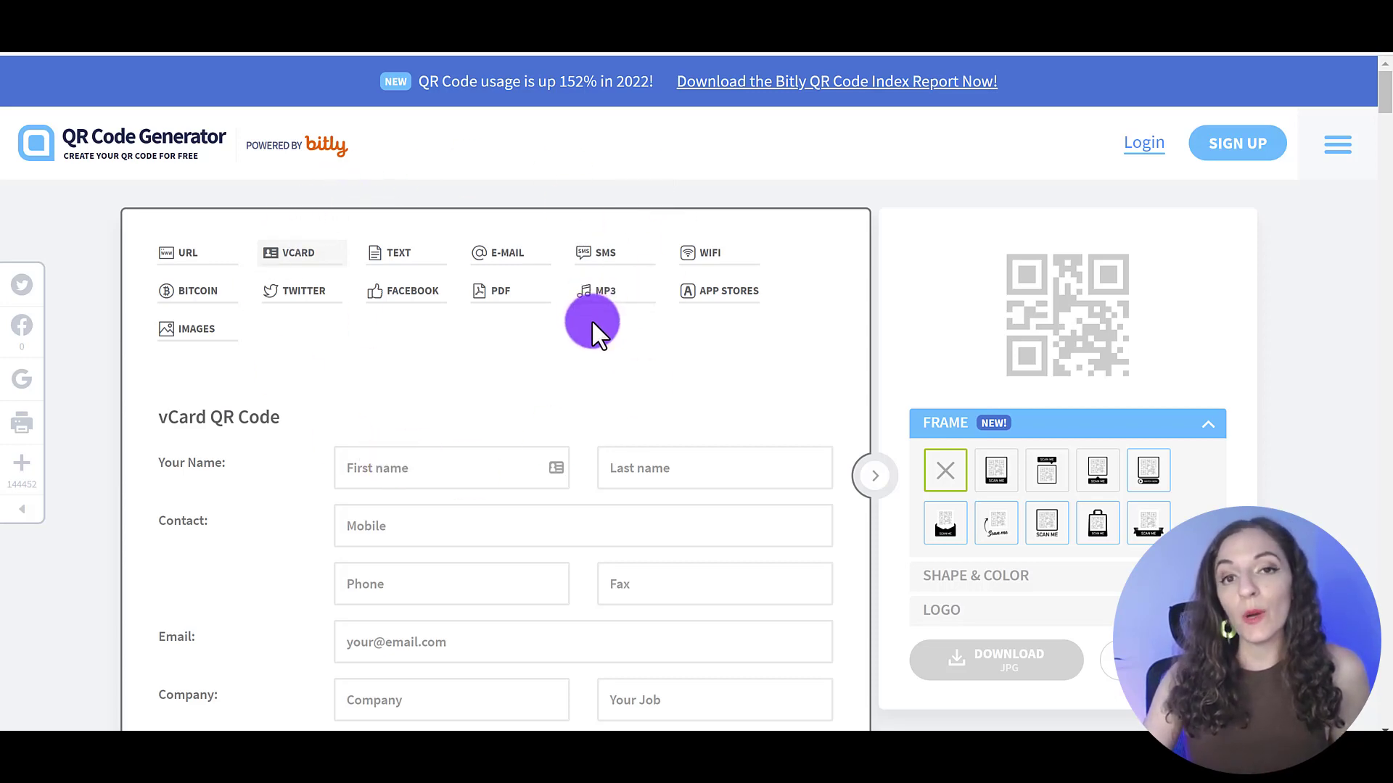
Switch the generator to the VCARD type to show the contact form
click(201, 265)
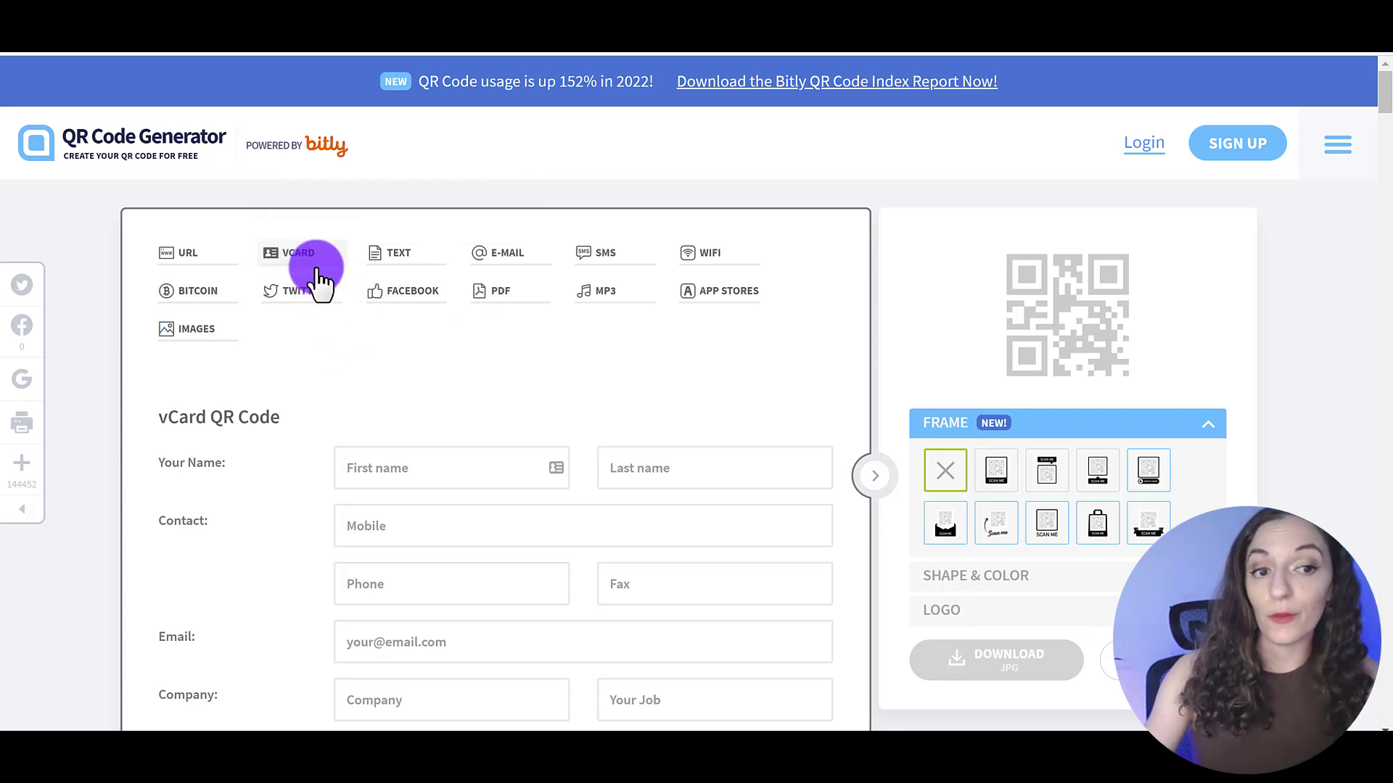
Enter the contact's first and last name and mobile number in the vCard form
click(414, 468)
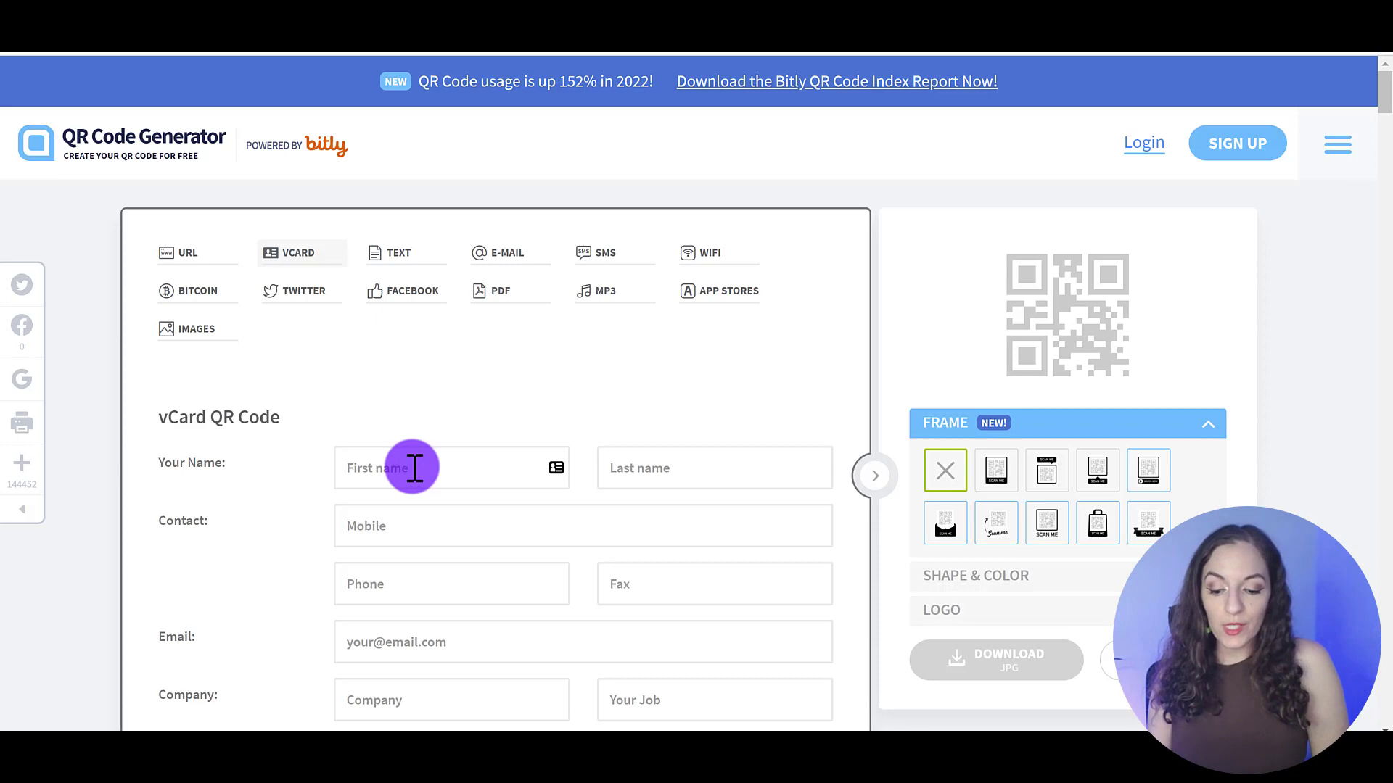
key(Tab)
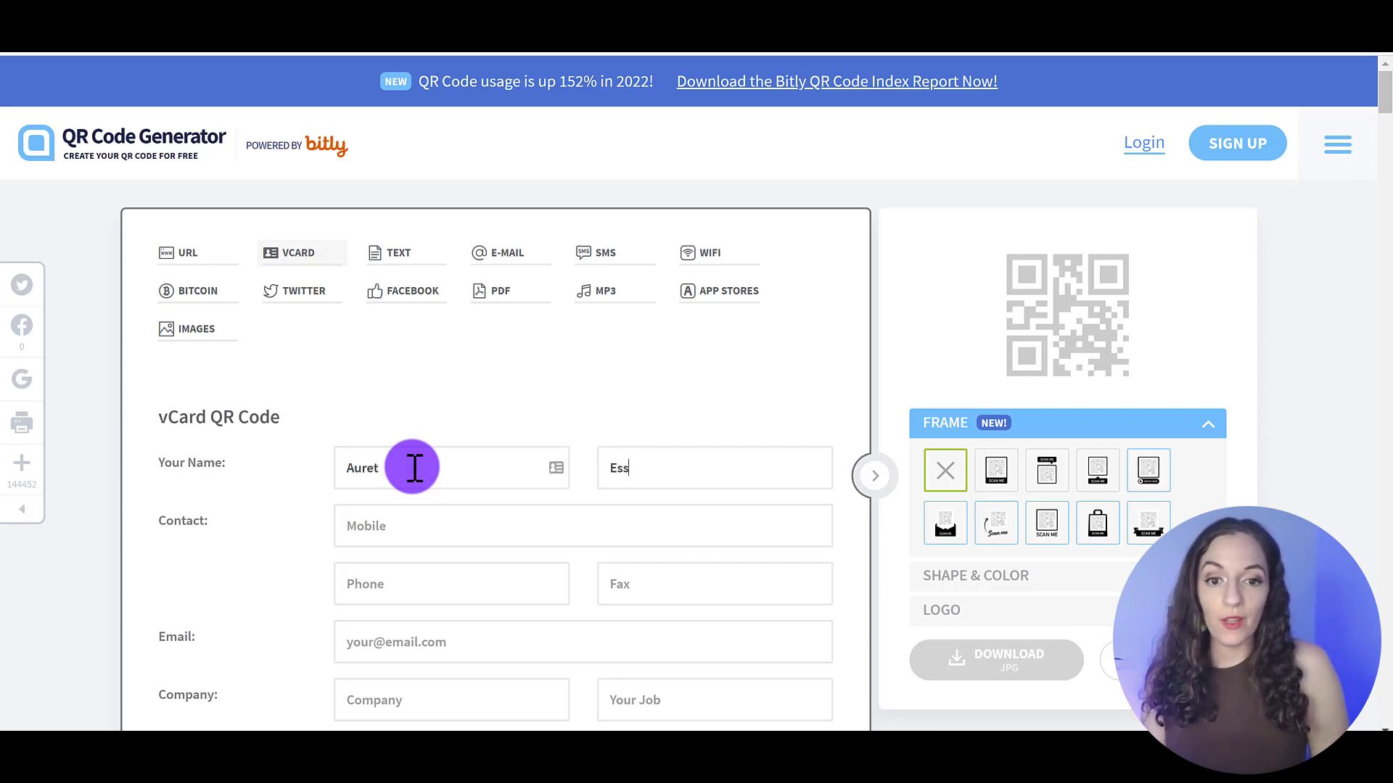
scroll(414, 468, down, 3)
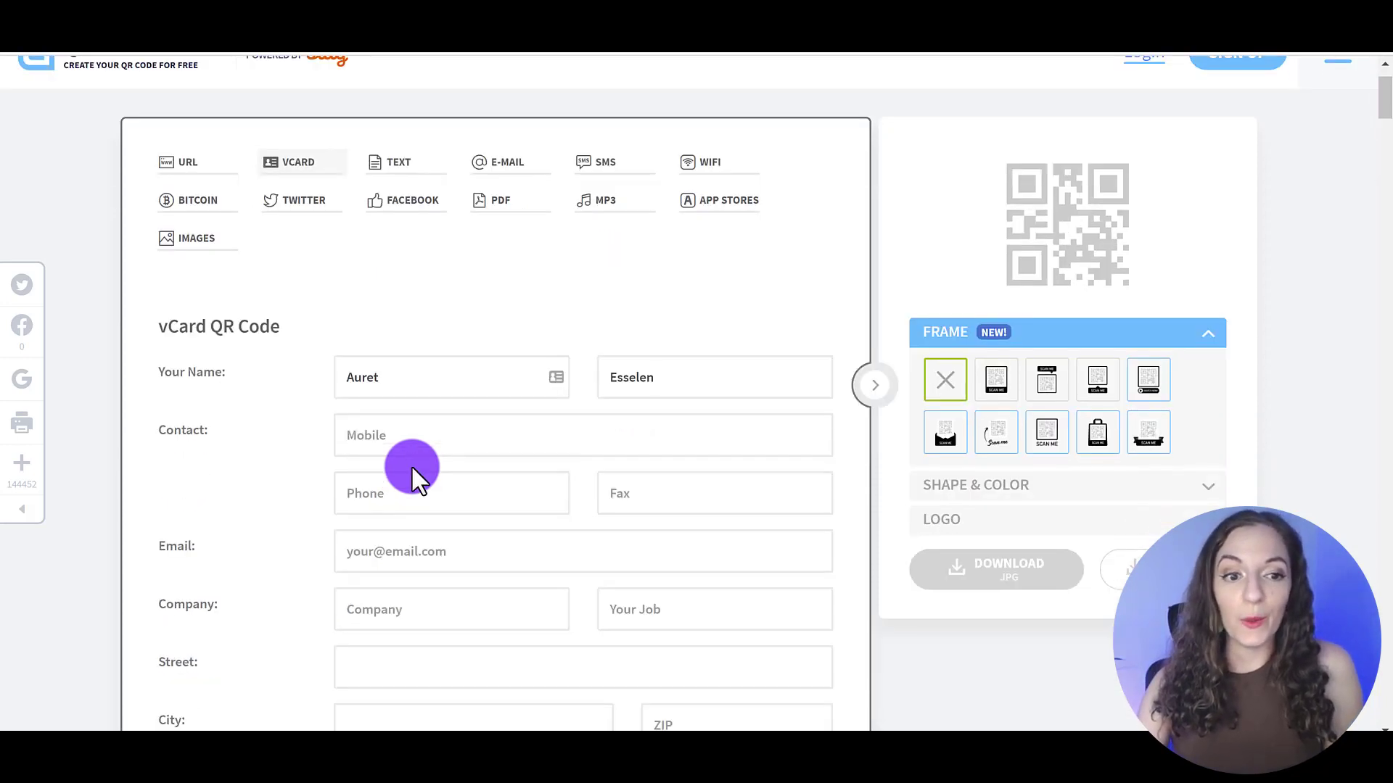
click(391, 355)
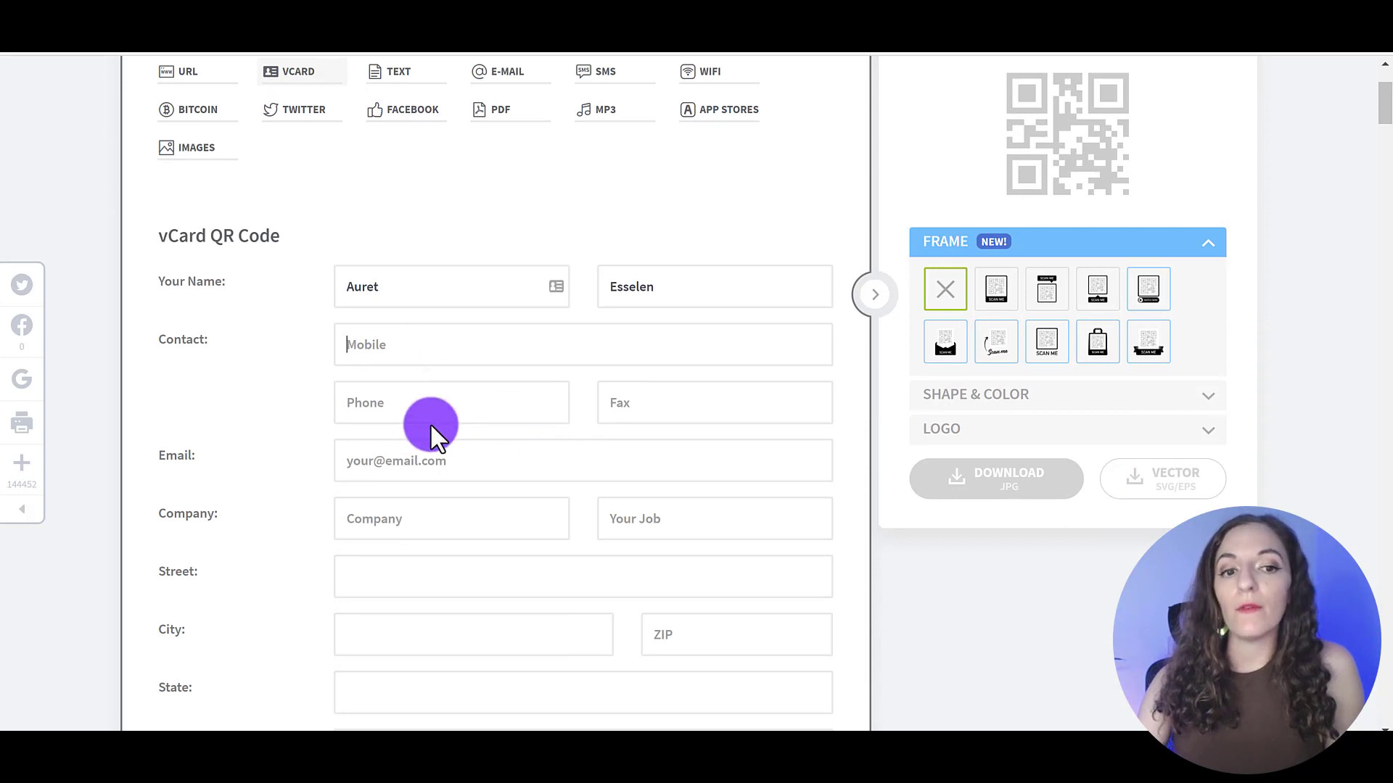
text(5)
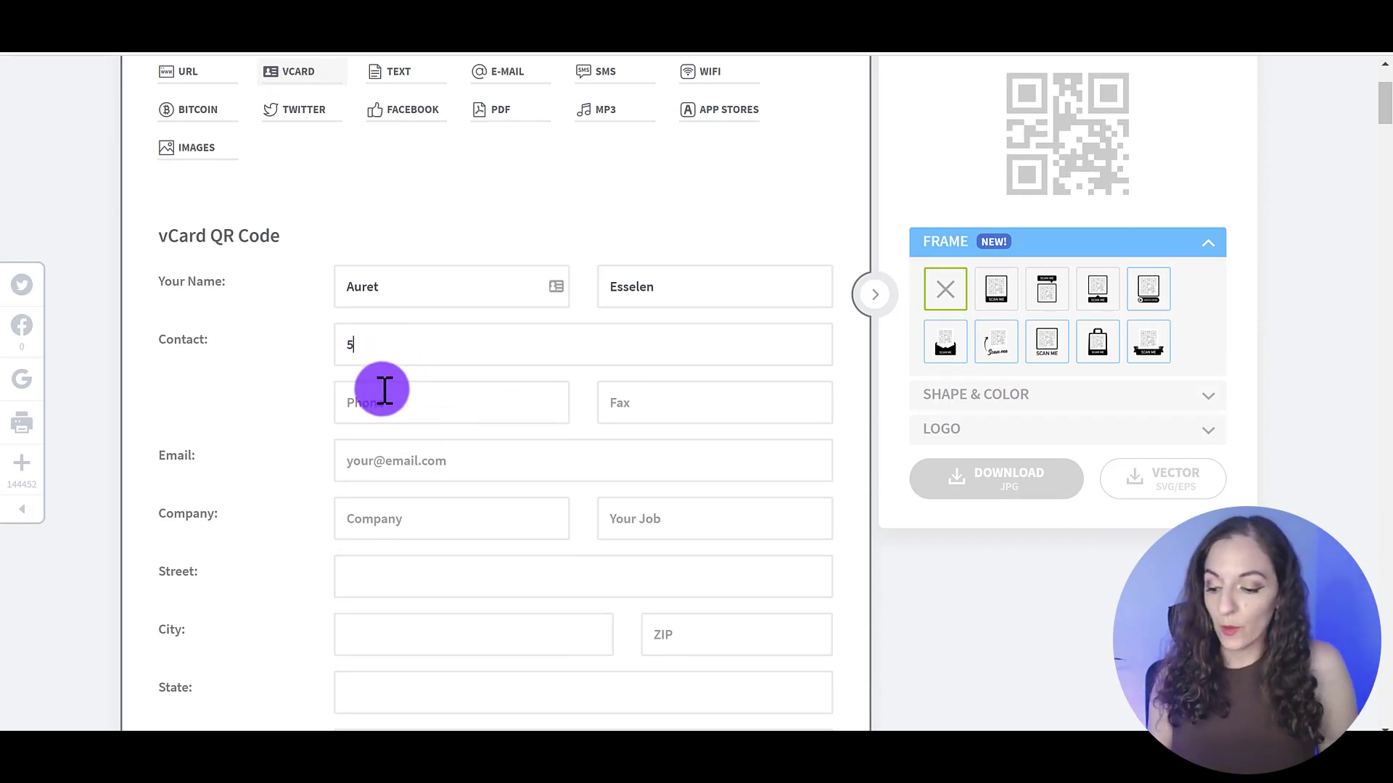
text(55-5555)
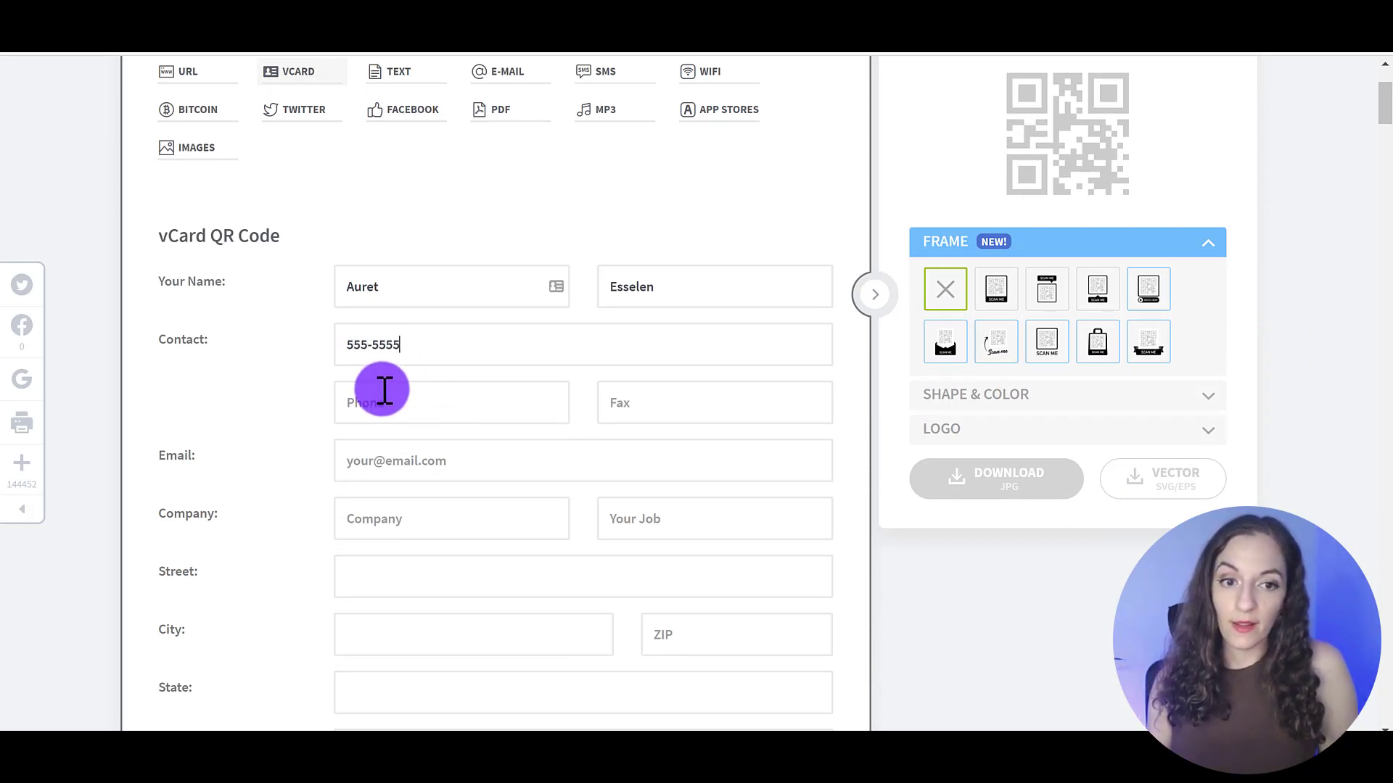
key(BackSpace)
text(-5555)
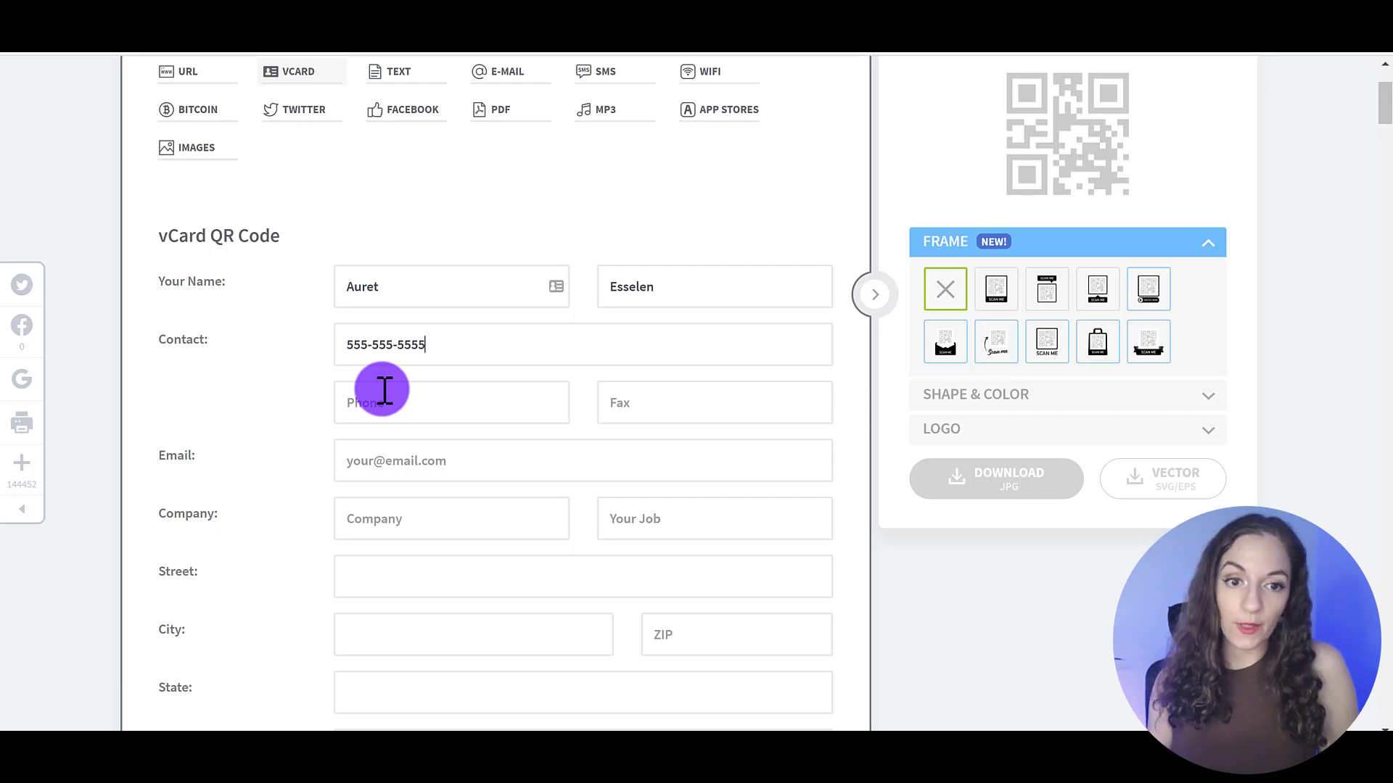
click(399, 463)
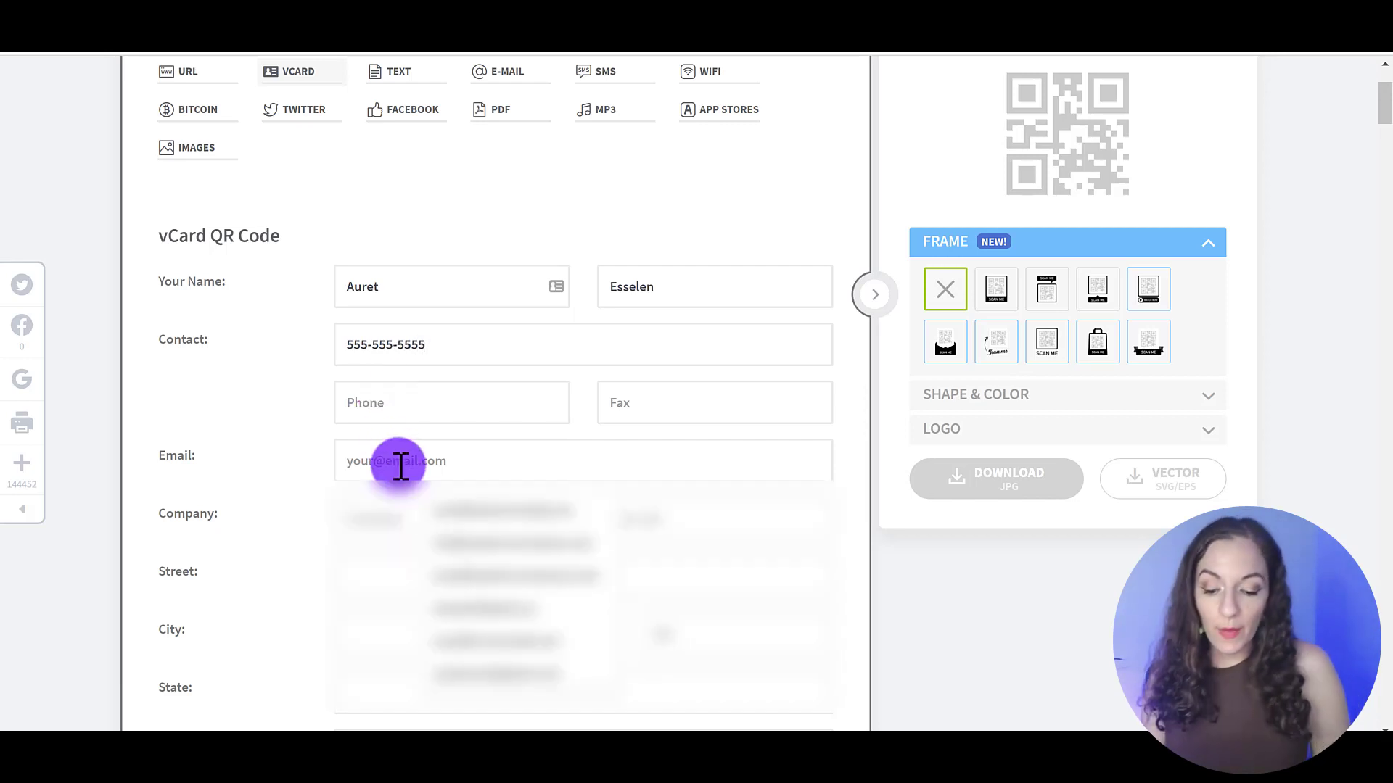
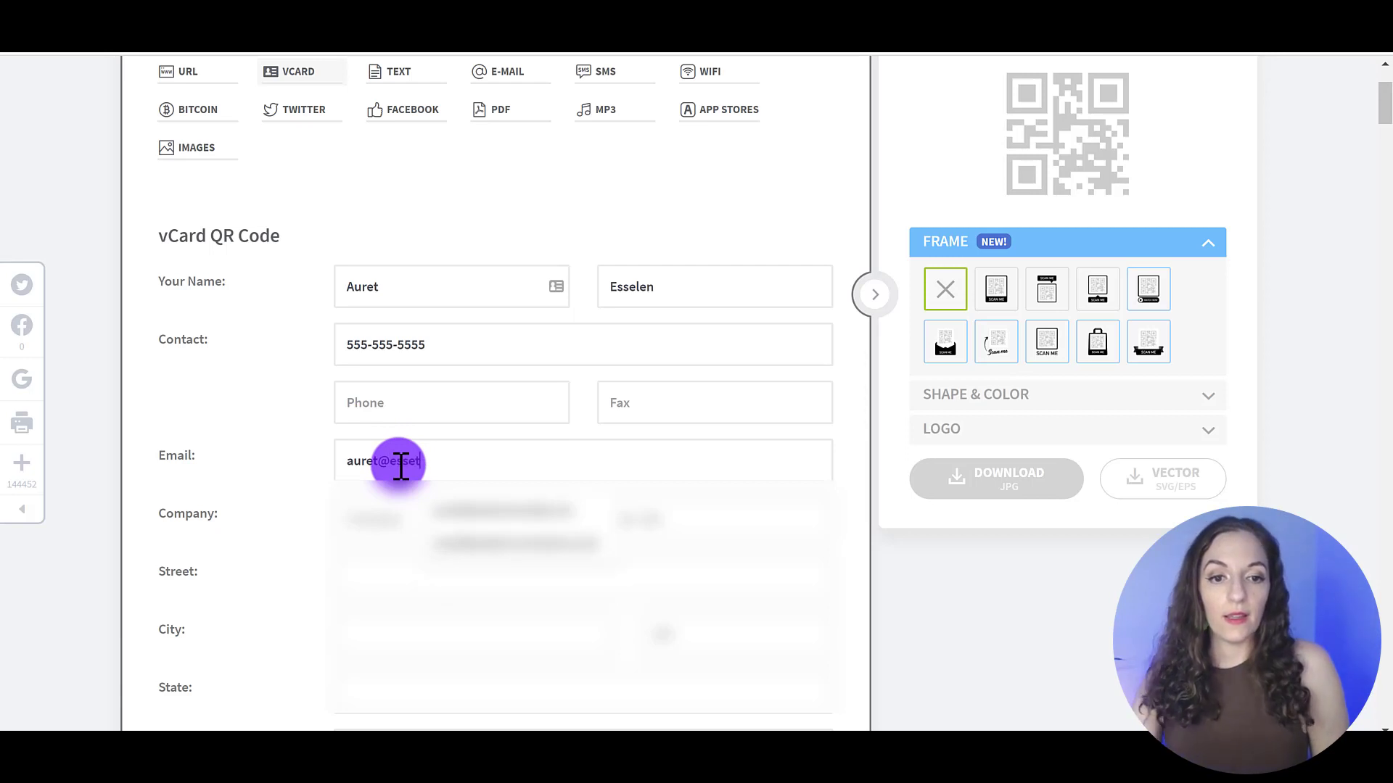
click(480, 510)
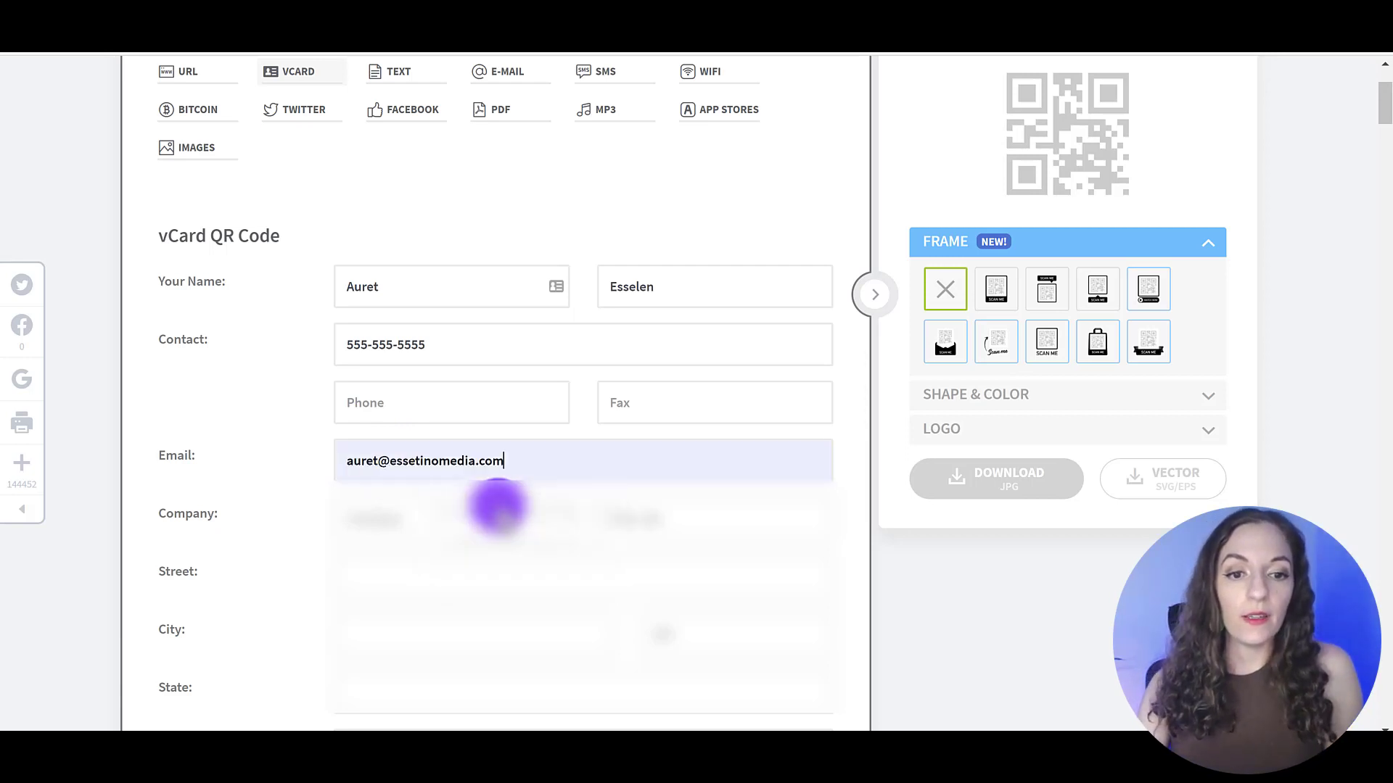
click(440, 517)
text(Essetino)
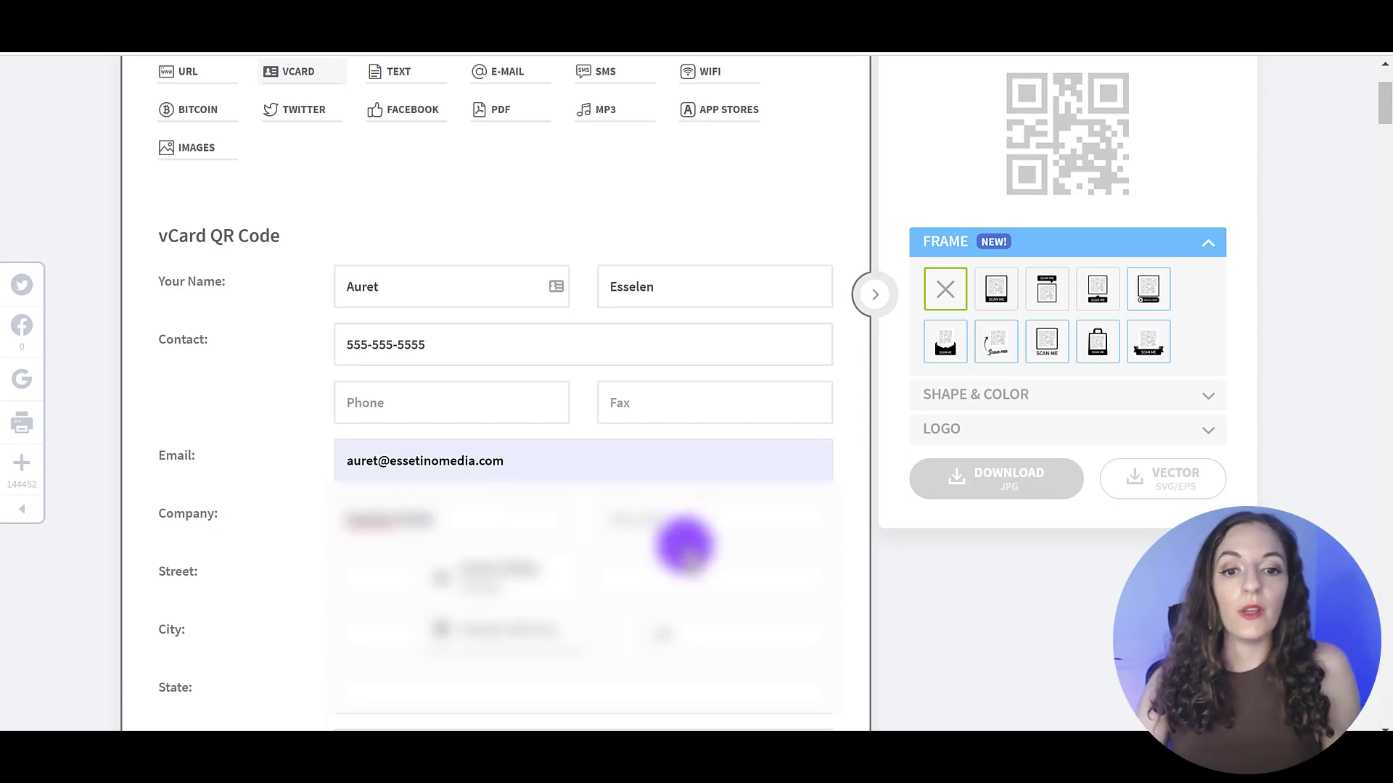
click(718, 525)
text(Co-Fo)
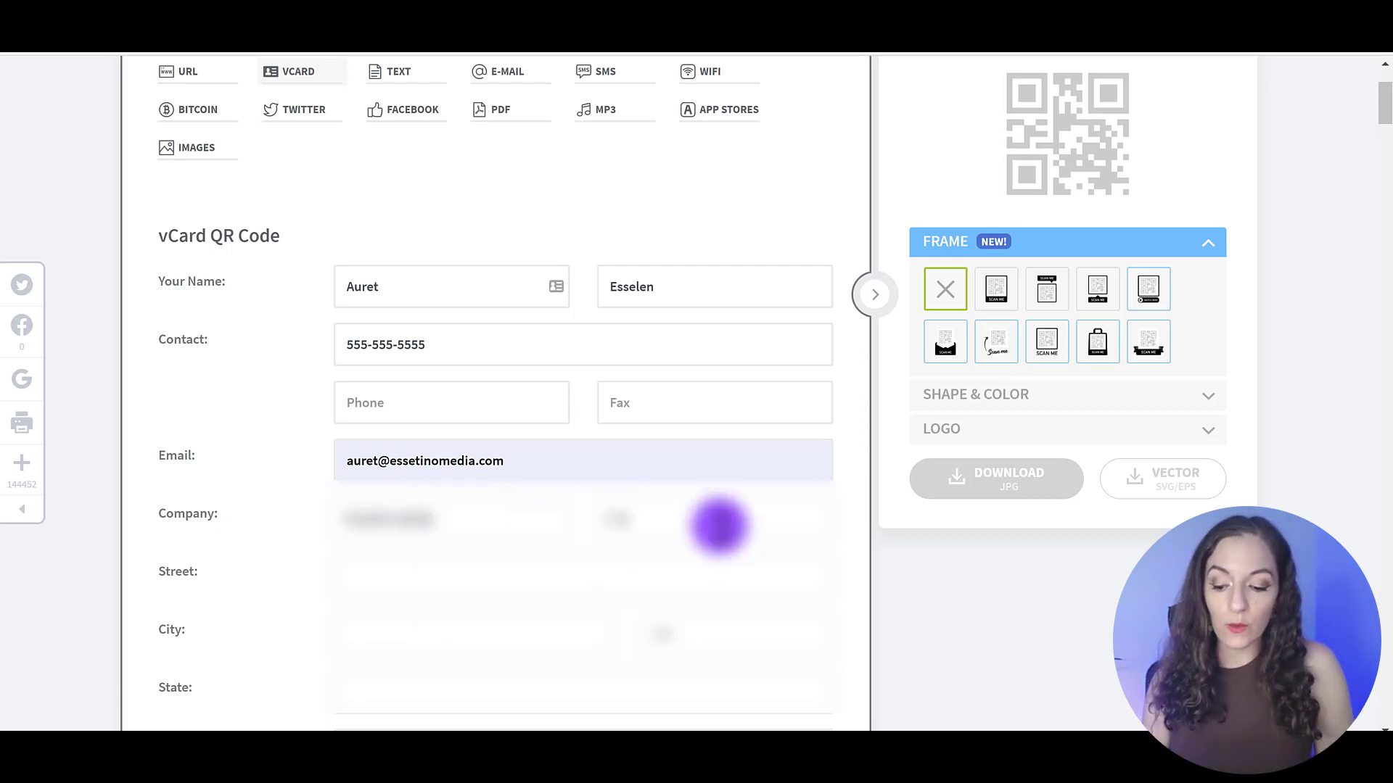
text(under)
scroll(533, 630, down, 3)
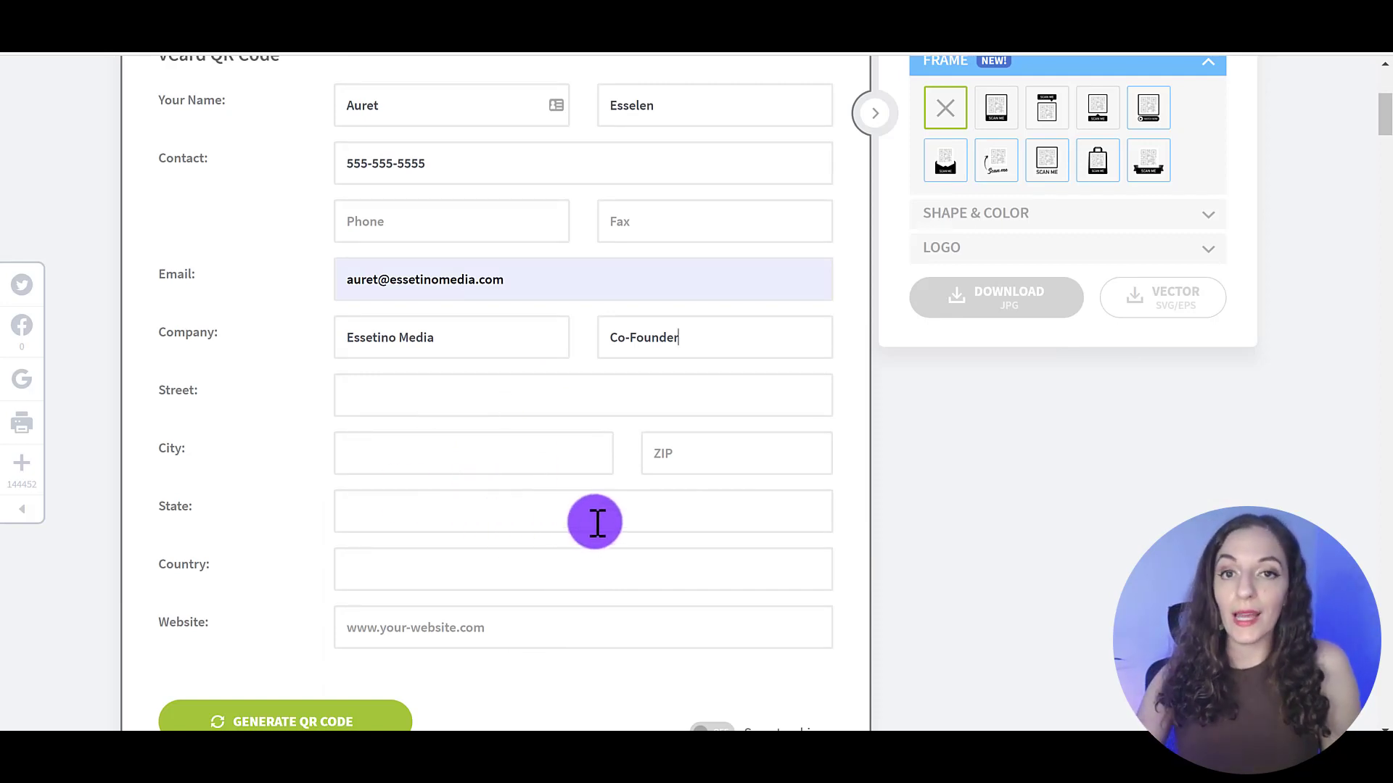
click(448, 638)
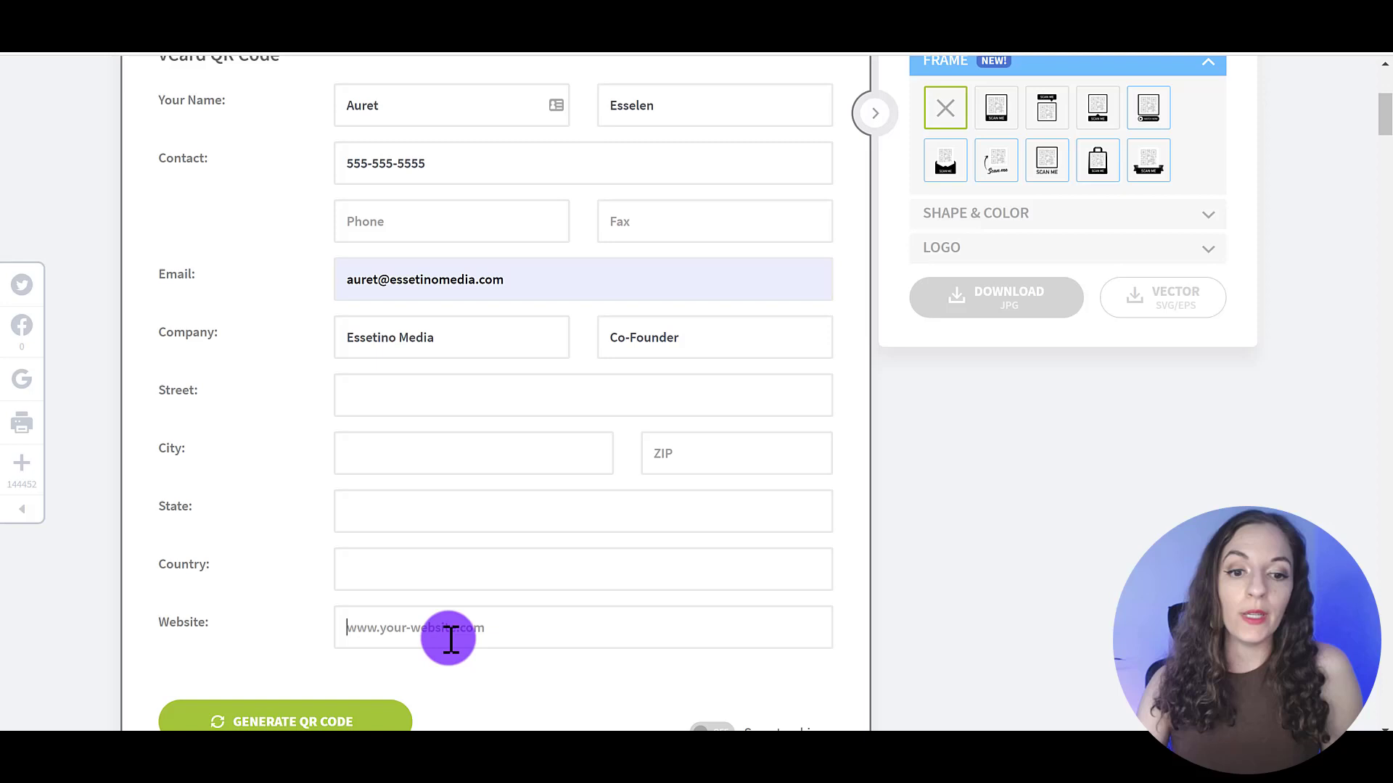
text(h)
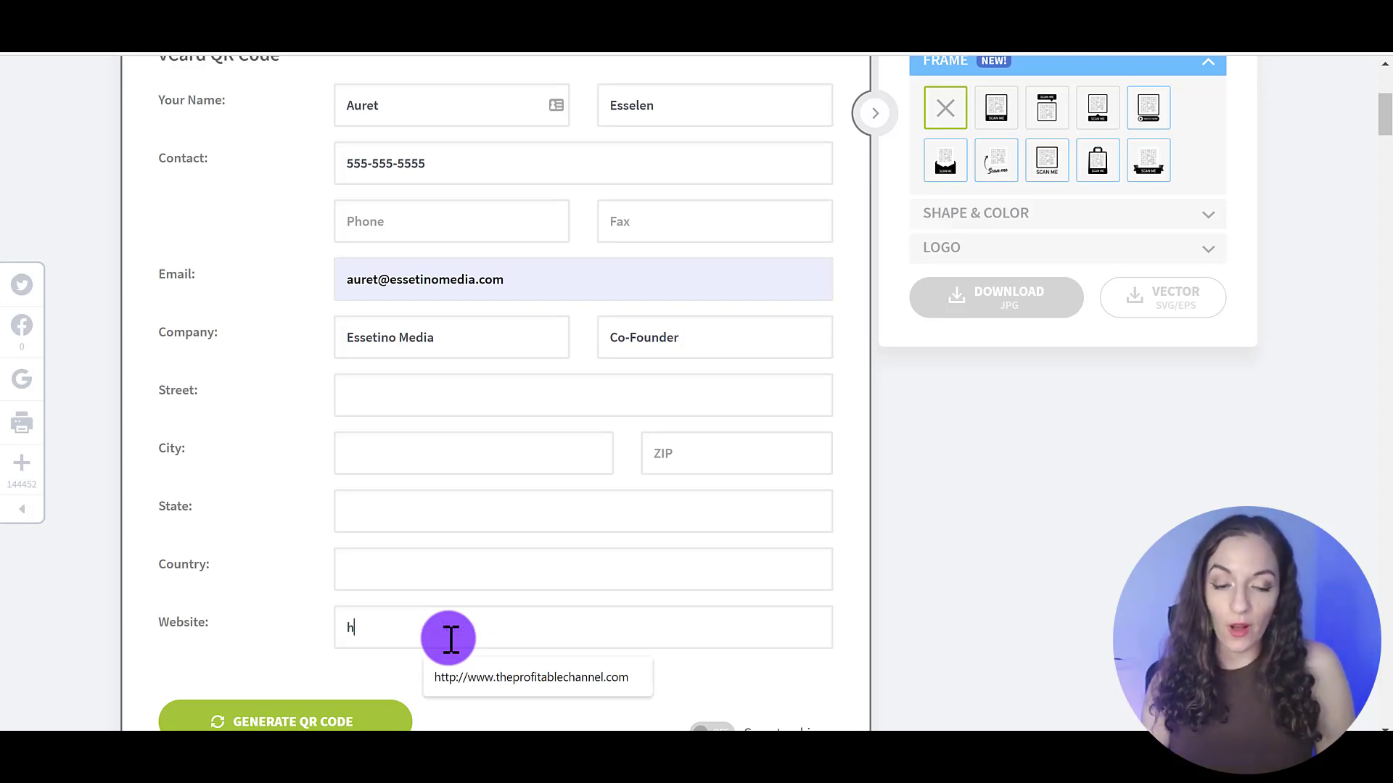
text(ttp://www)
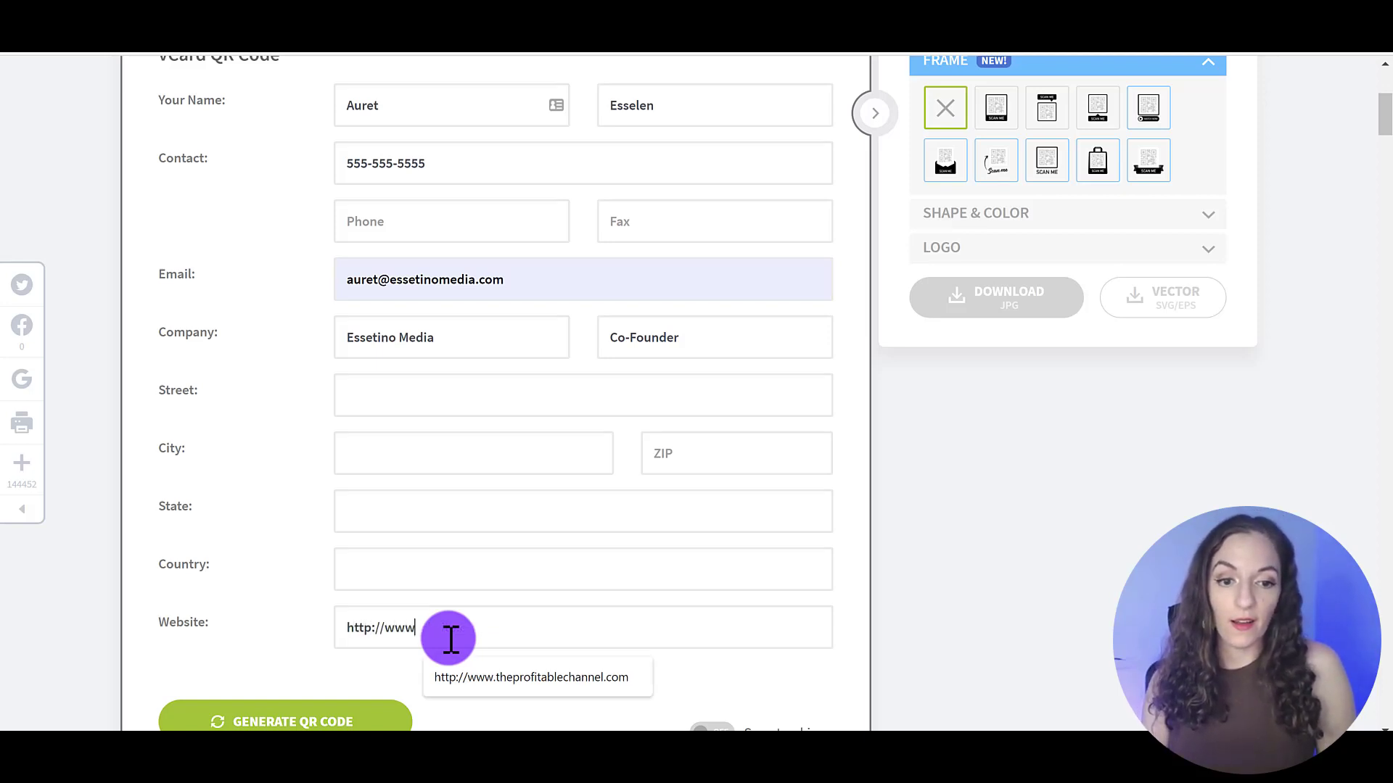
text(.essetinomedia.com)
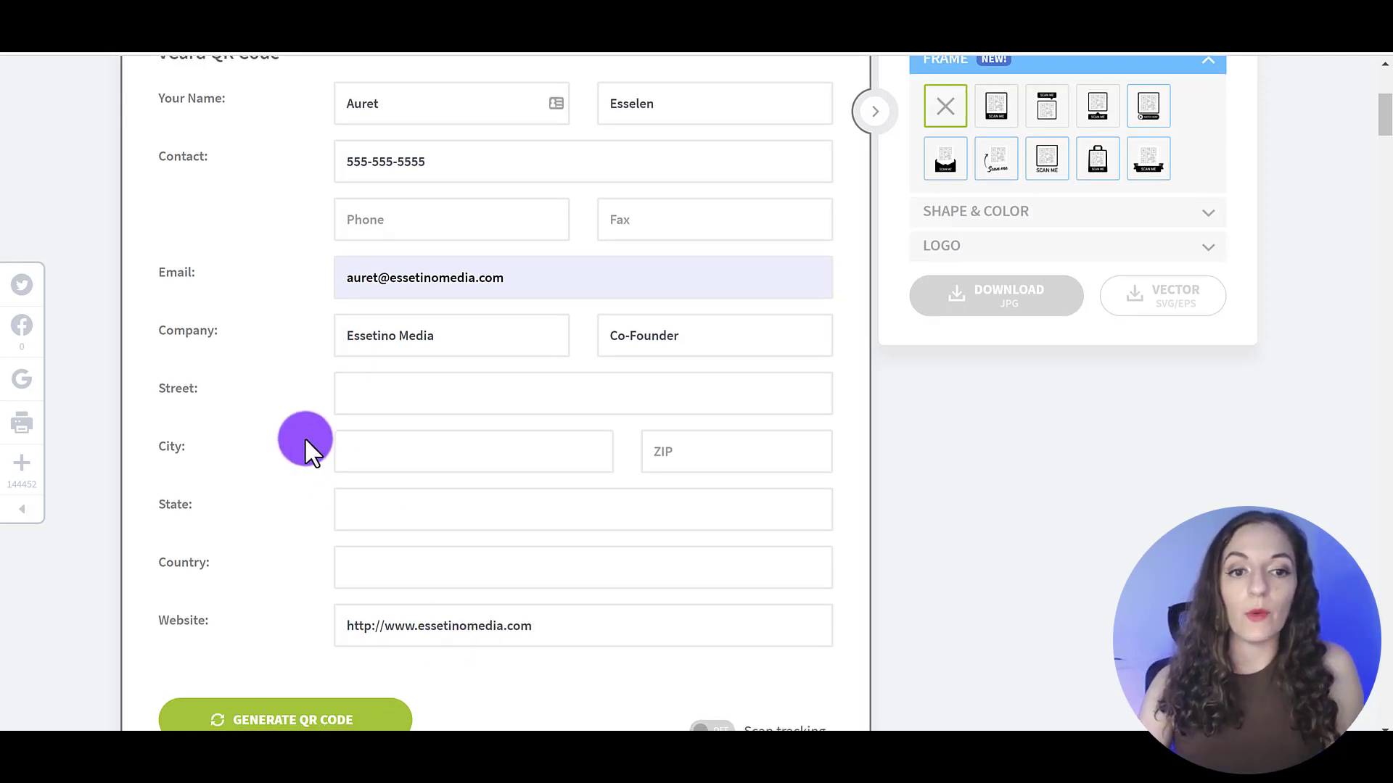
Generate the vCard QR code from the entered contact details
scroll(305, 442, down, 3)
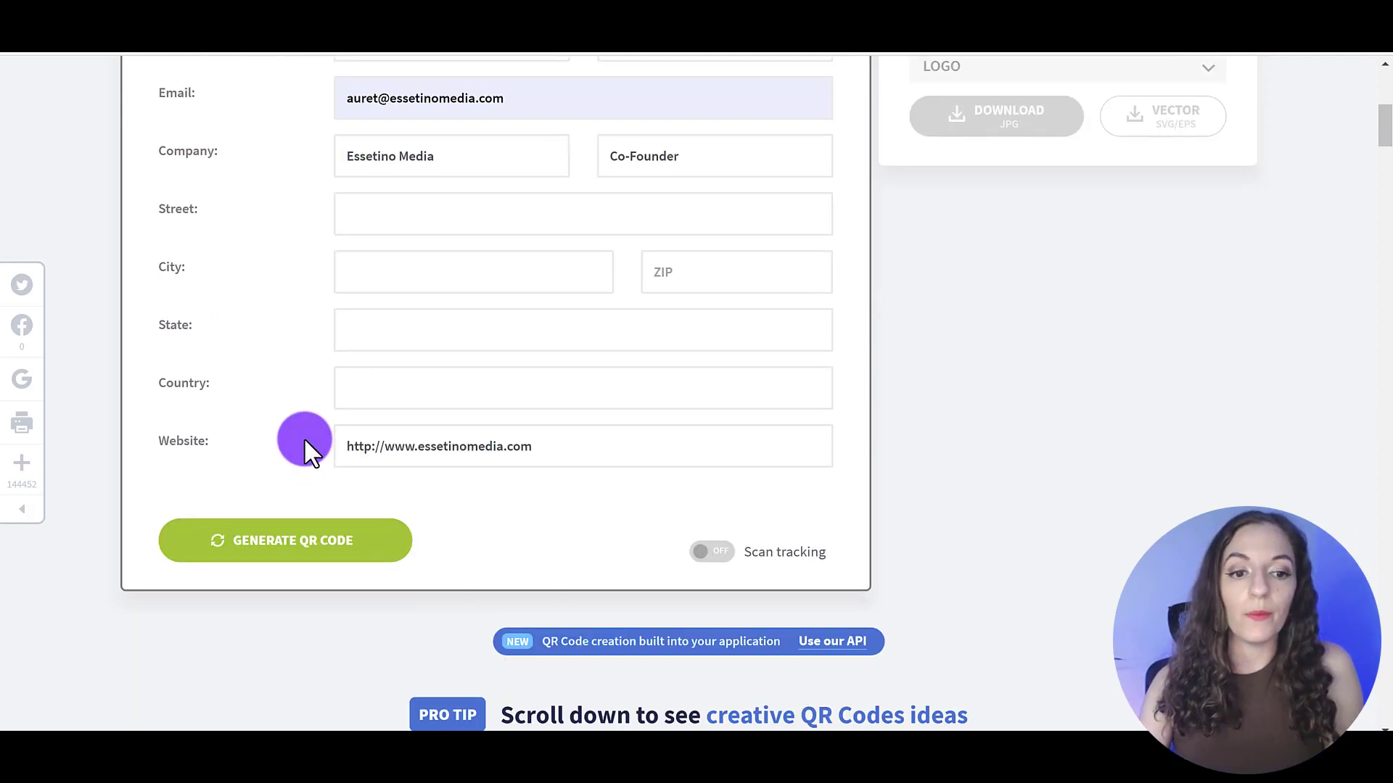
click(292, 547)
scroll(1047, 334, up, 7)
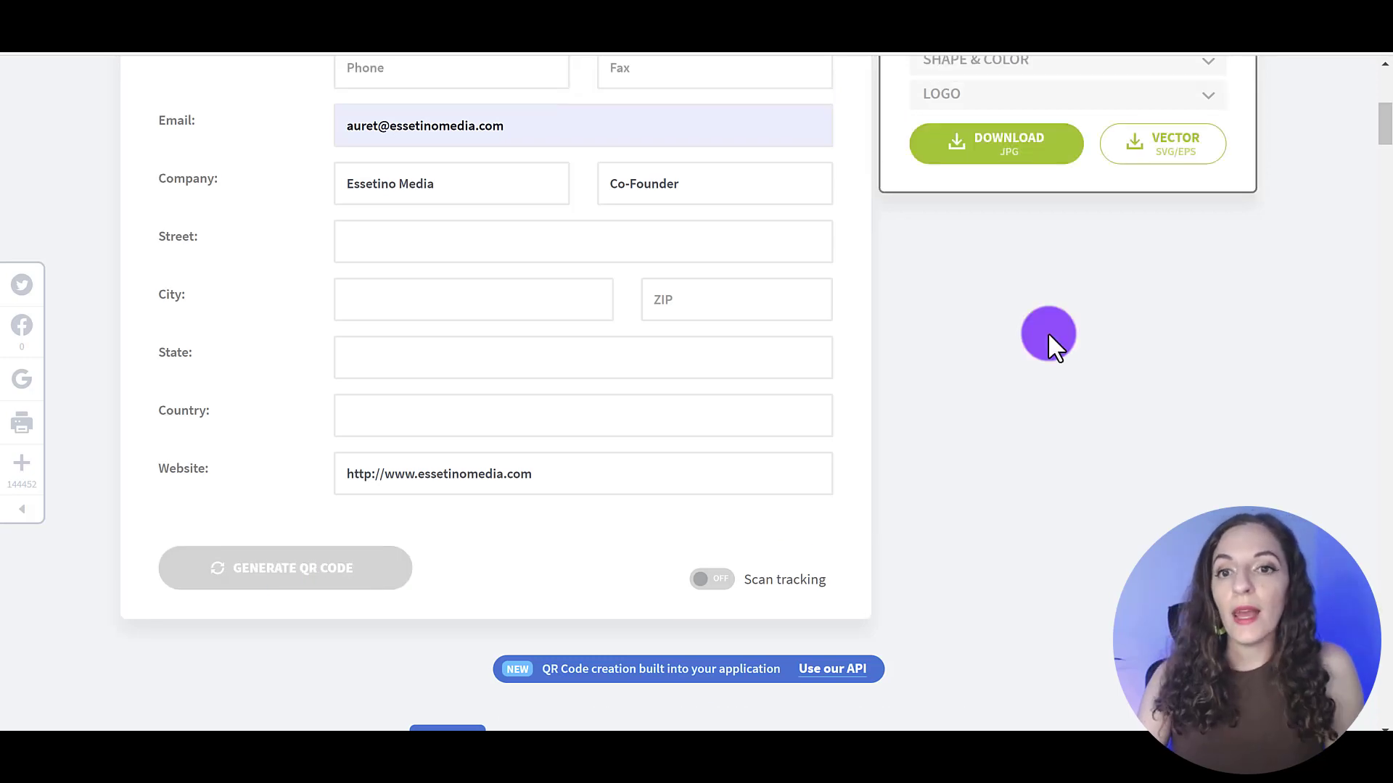
scroll(1099, 344, up, 1)
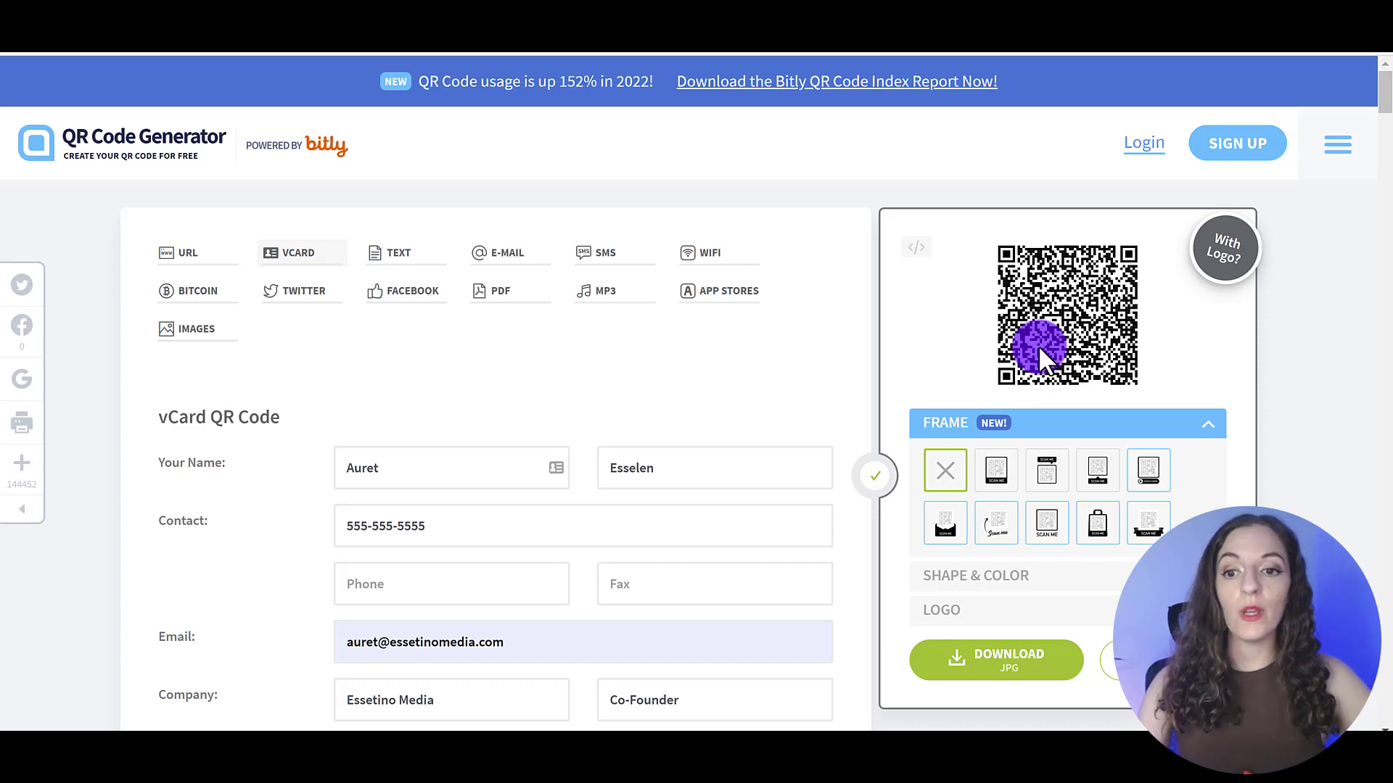
Try a couple of frames, including SCAN ME, then set the code to no frame
click(997, 473)
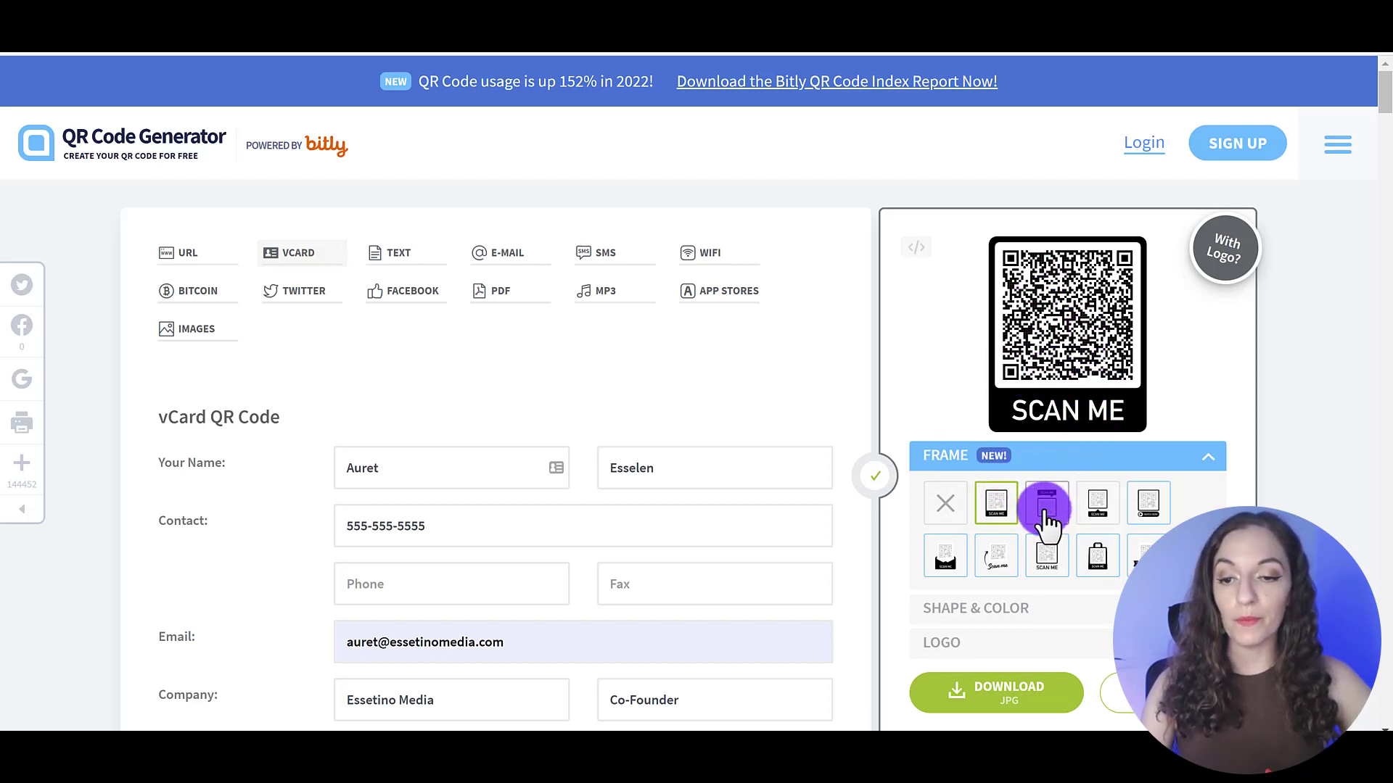
click(1094, 512)
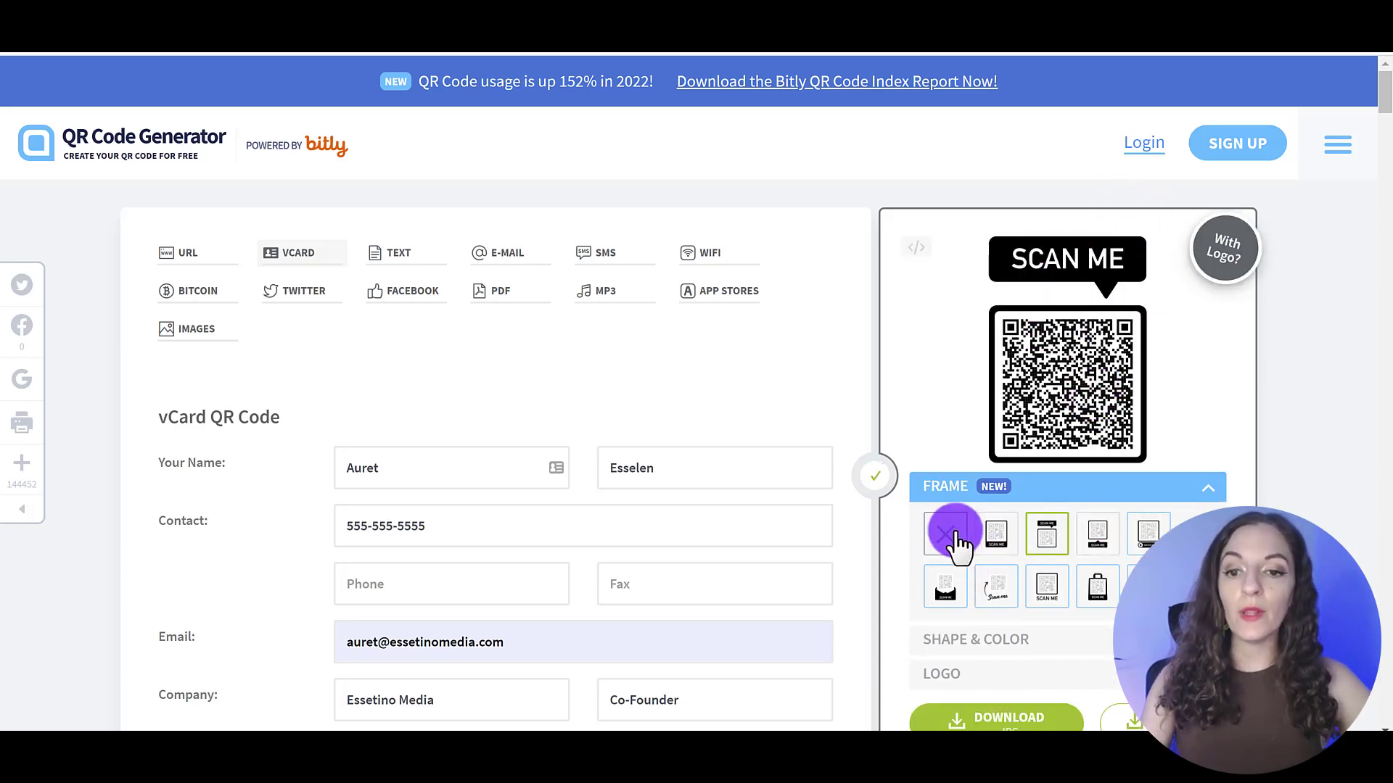
click(956, 538)
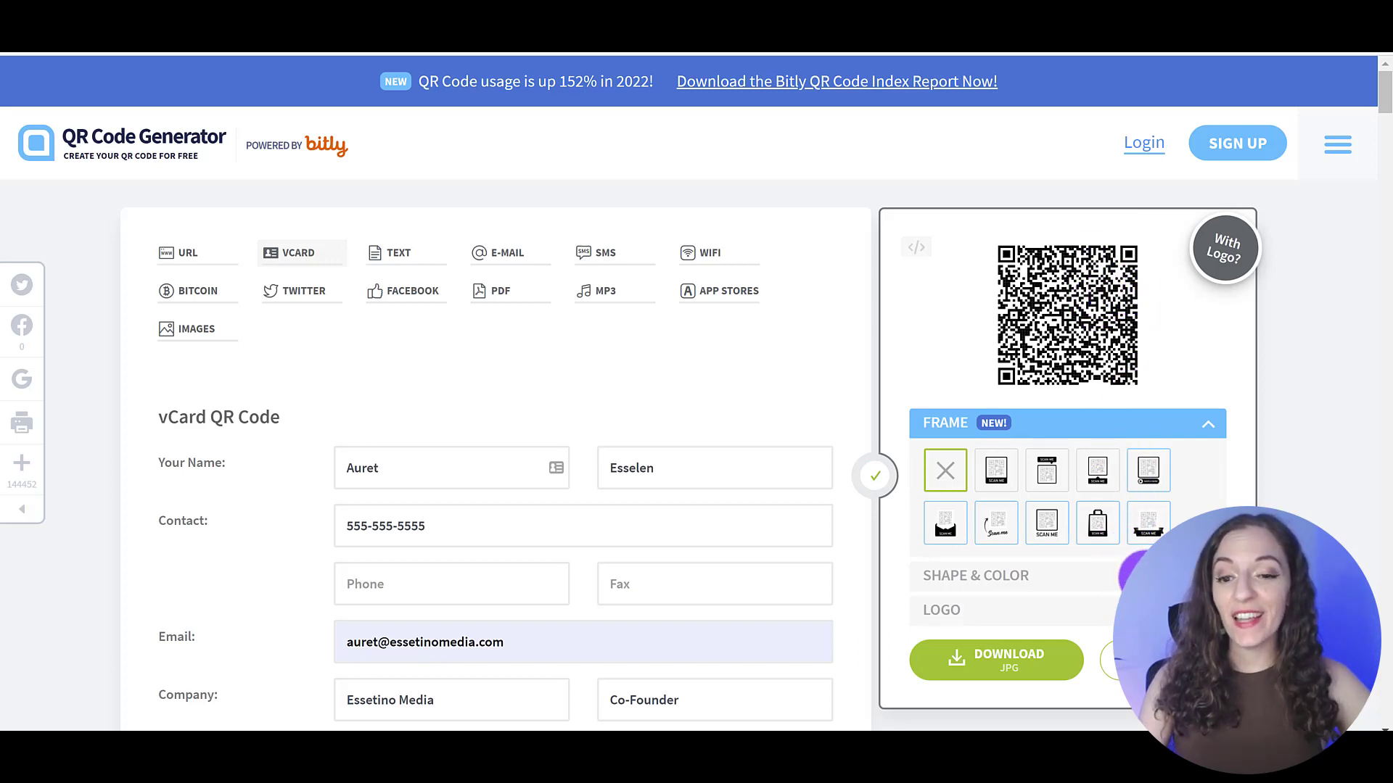
Give the QR code a different dot pattern under Shape & Color
click(1131, 575)
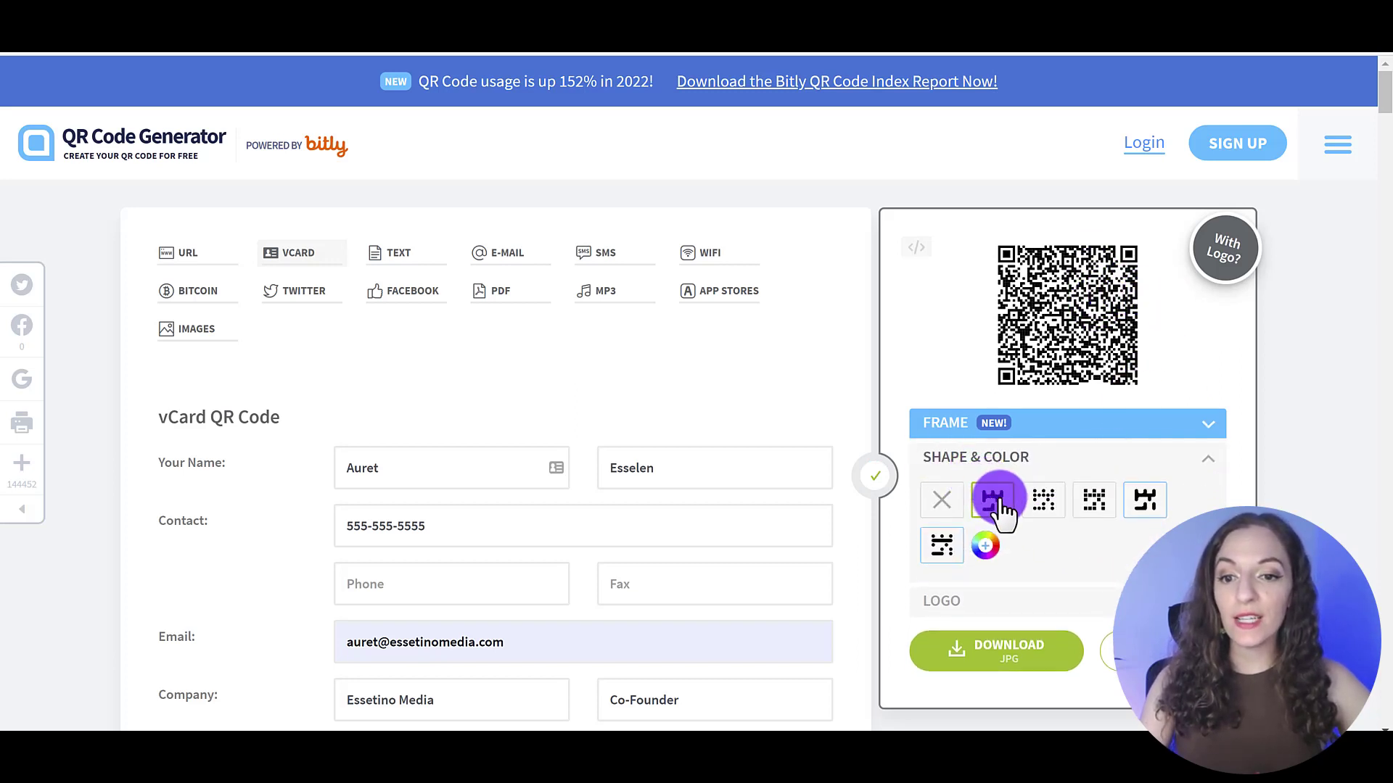
click(994, 499)
click(1033, 501)
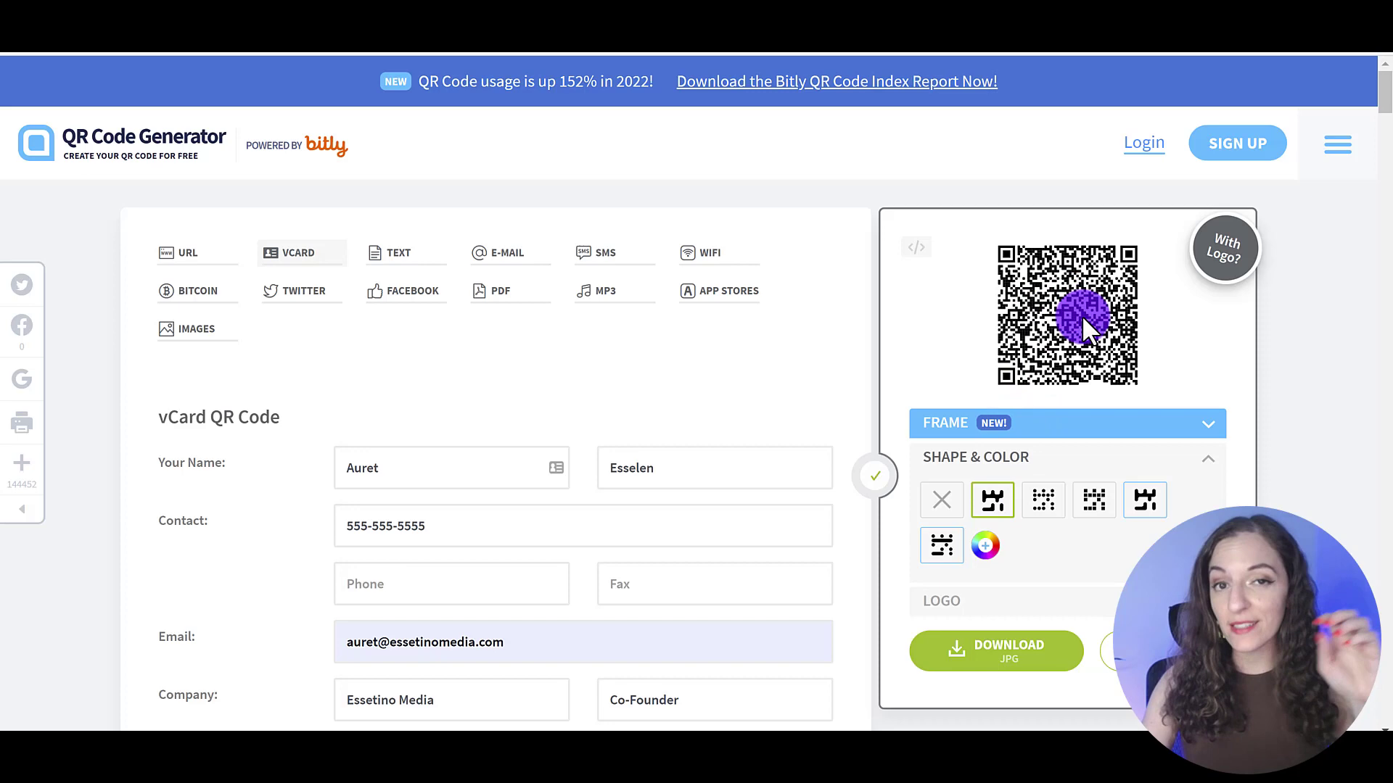
click(1029, 456)
Recolour the QR code dark purple, #4d07a3
click(986, 548)
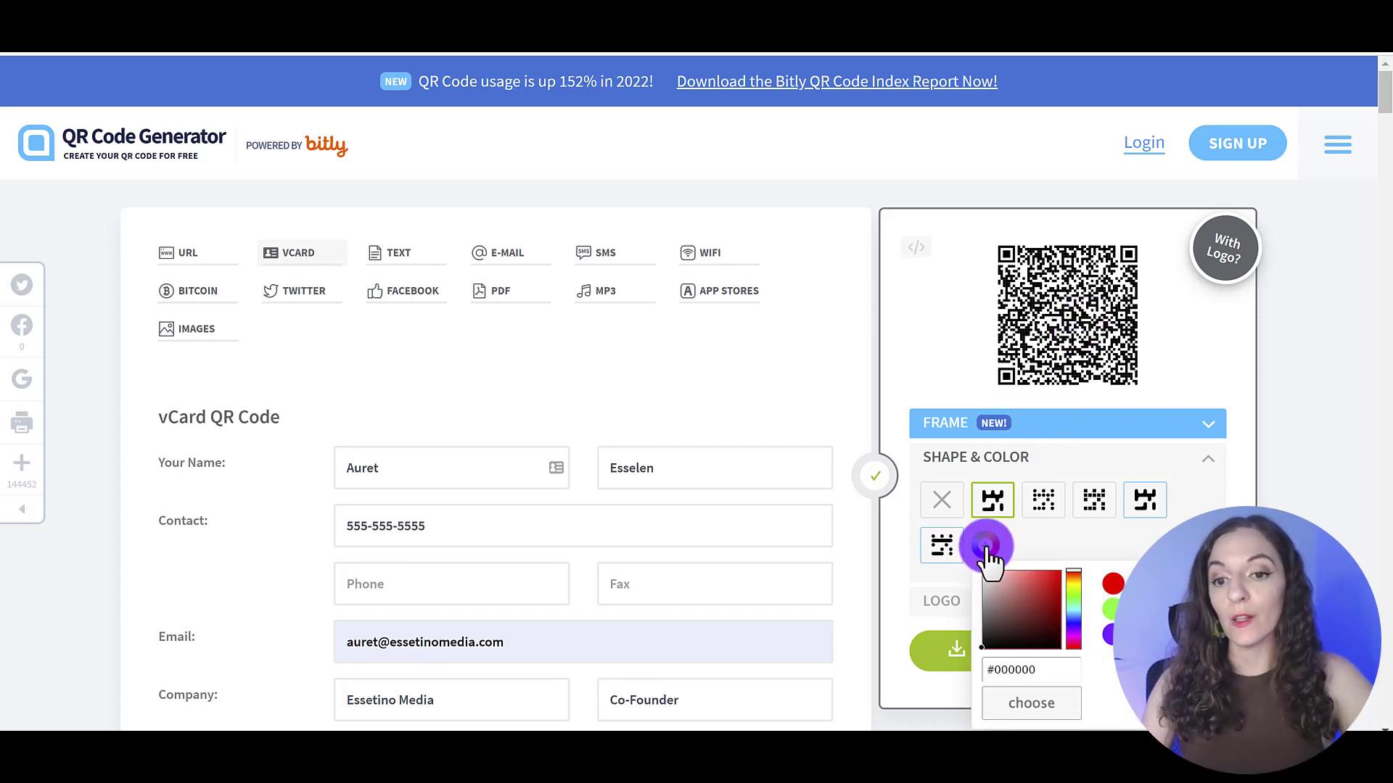
click(1106, 635)
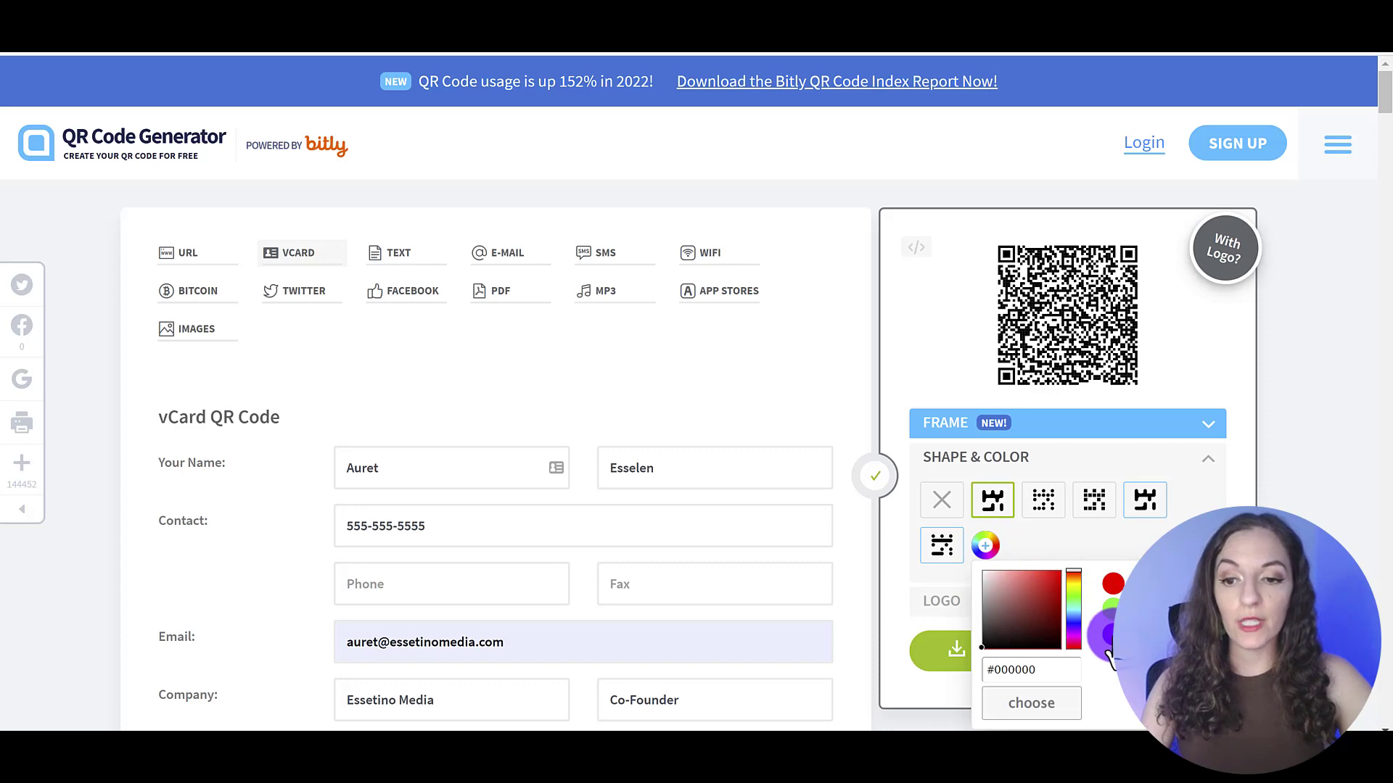
click(1049, 585)
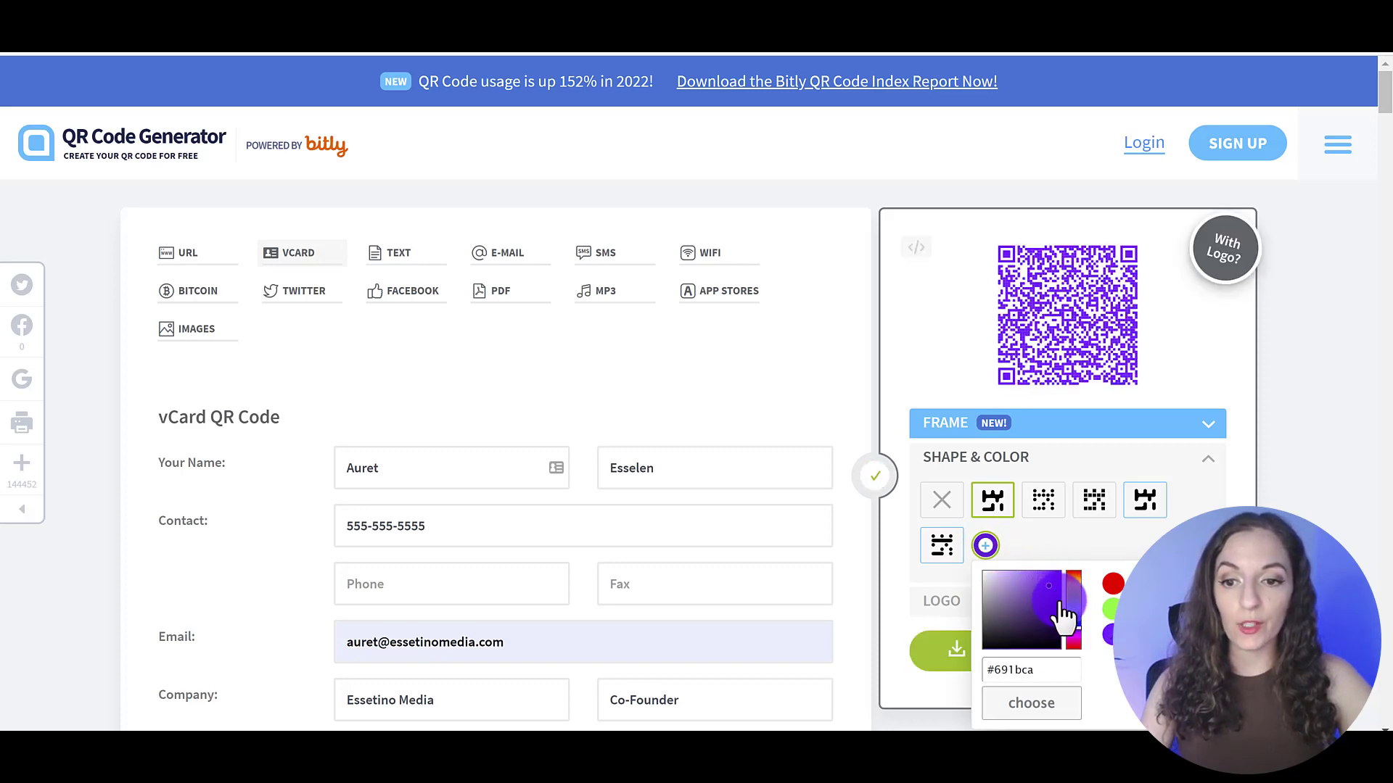
click(1056, 597)
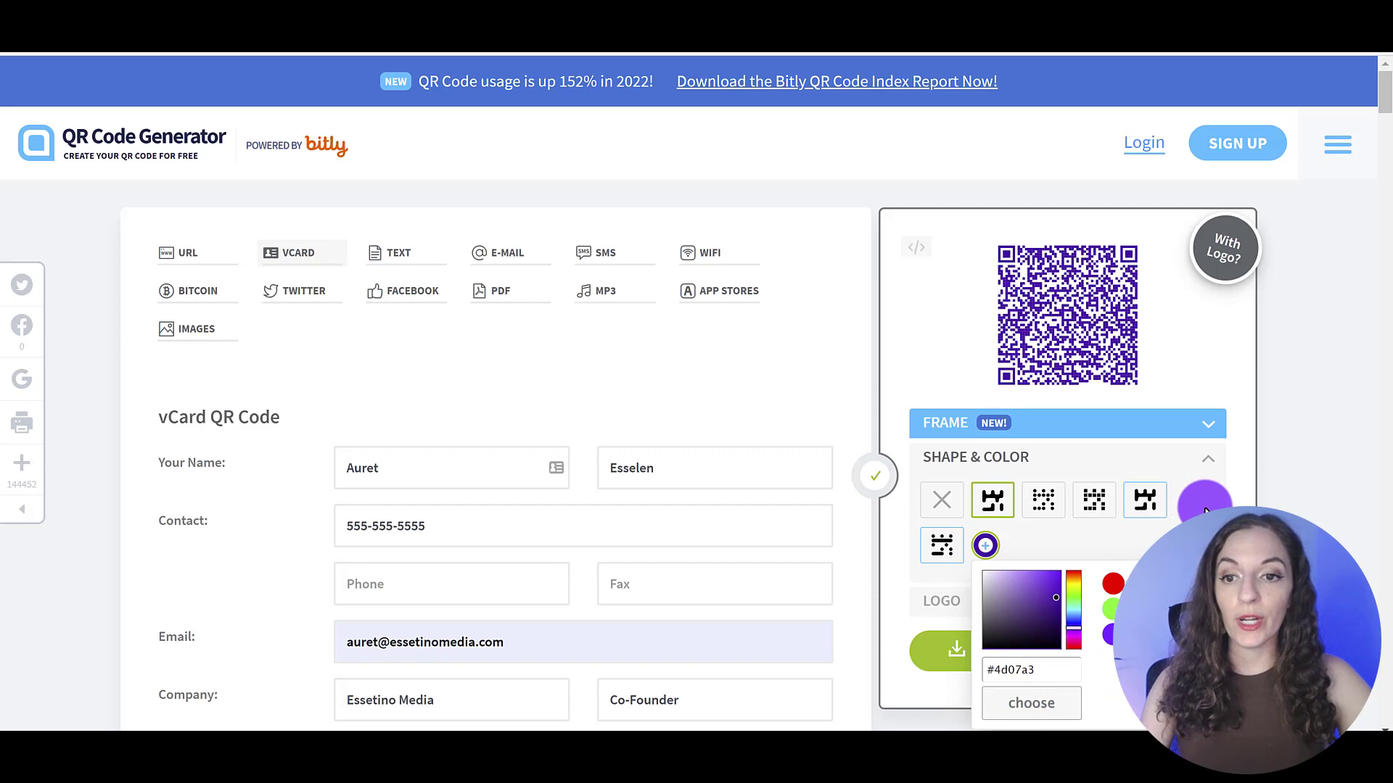
click(1065, 293)
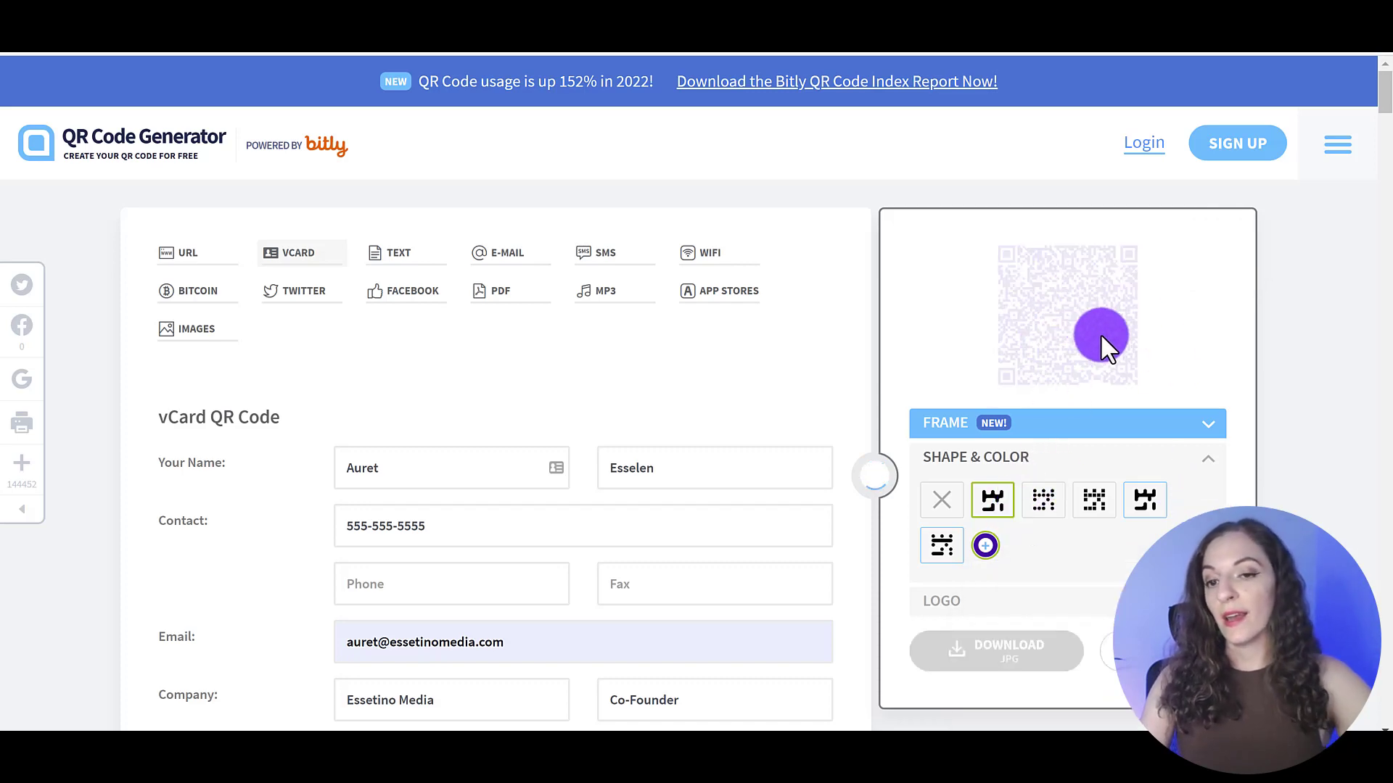
Expand the LOGO options and close the 'Spotlight for your logo' promotion
click(996, 603)
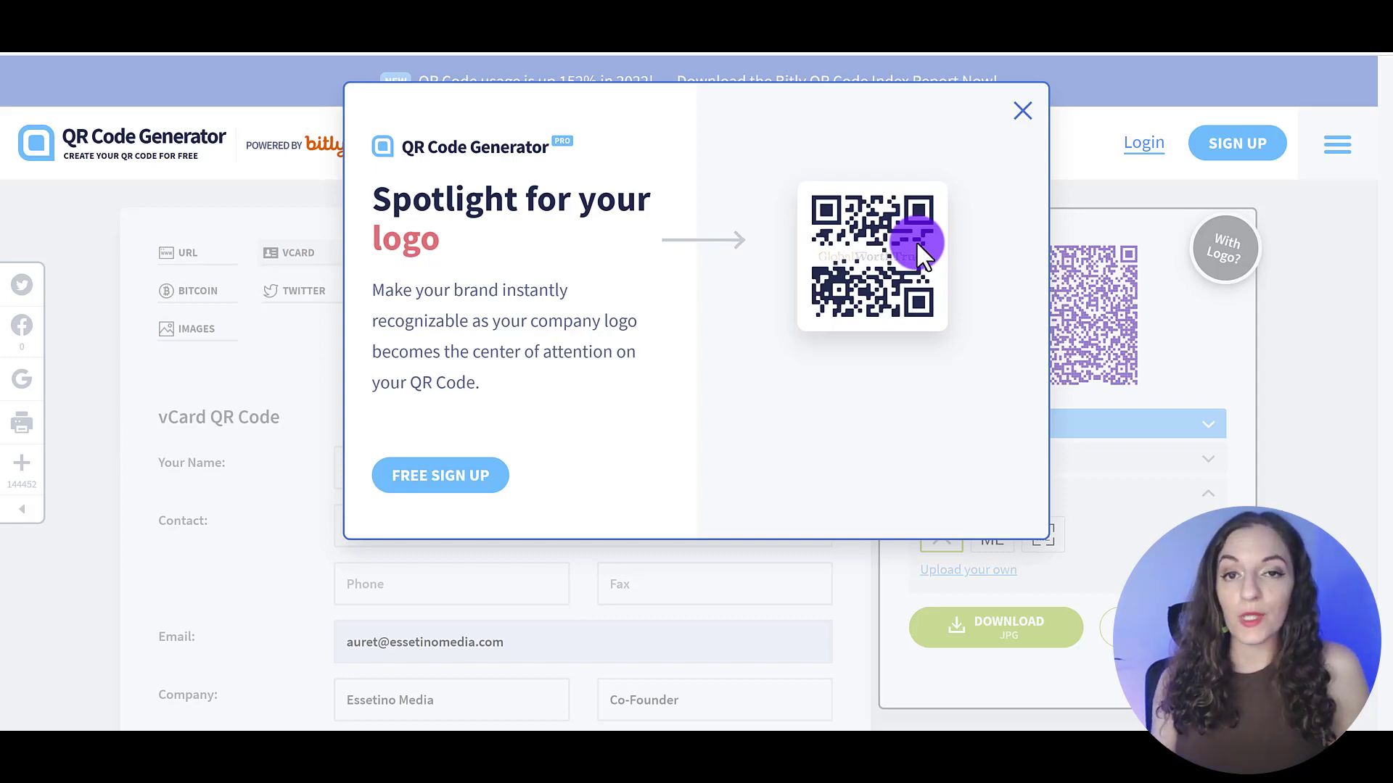
click(1022, 111)
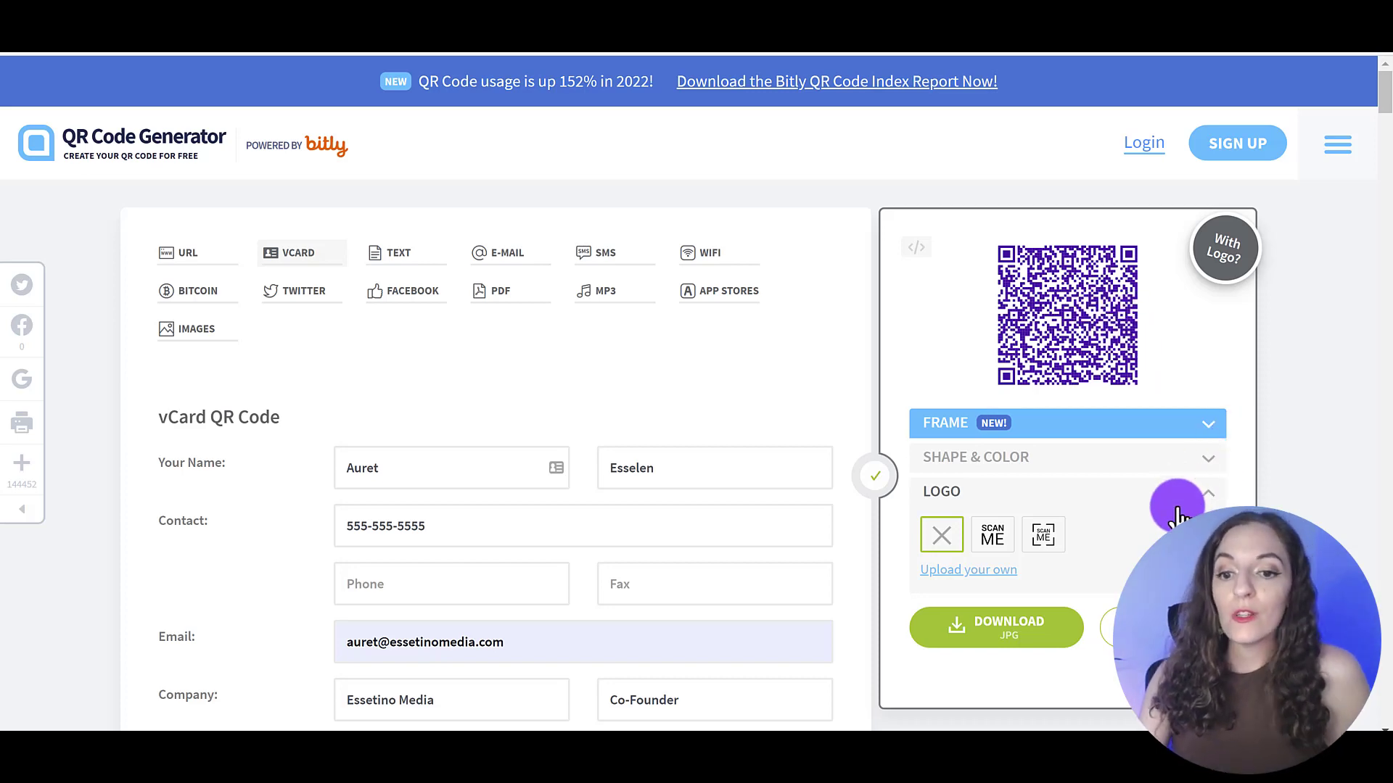
Download the purple QR code without a logo as a JPG and open the saved file
scroll(1106, 428, down, 1)
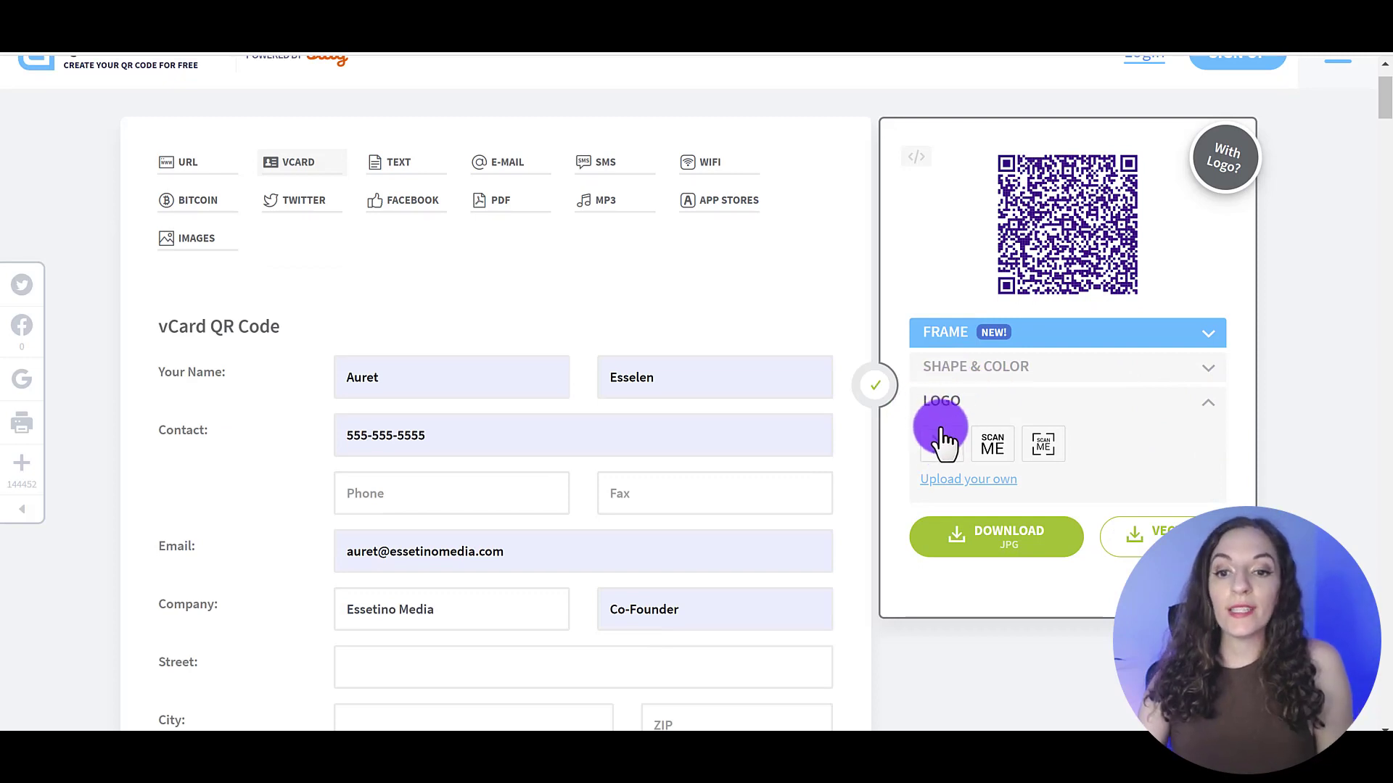
click(940, 443)
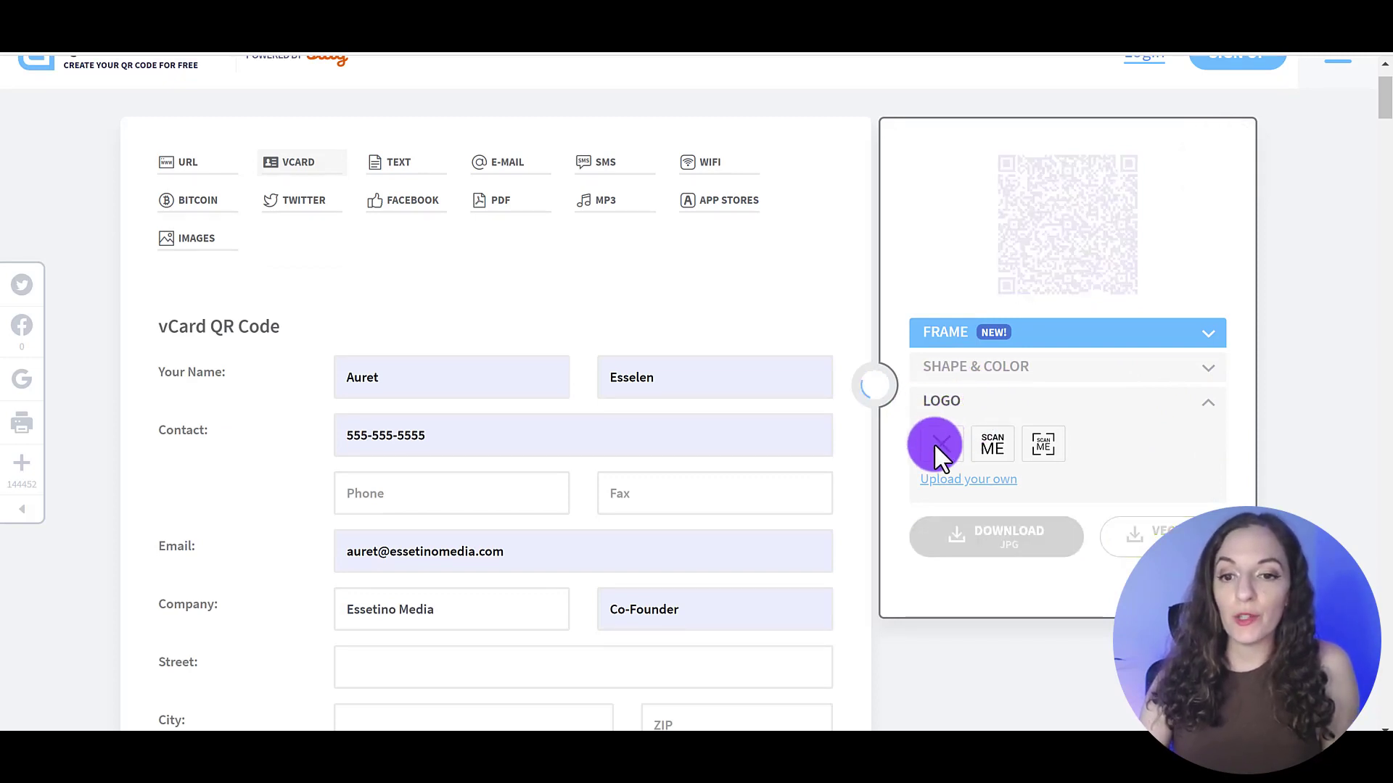
click(1002, 537)
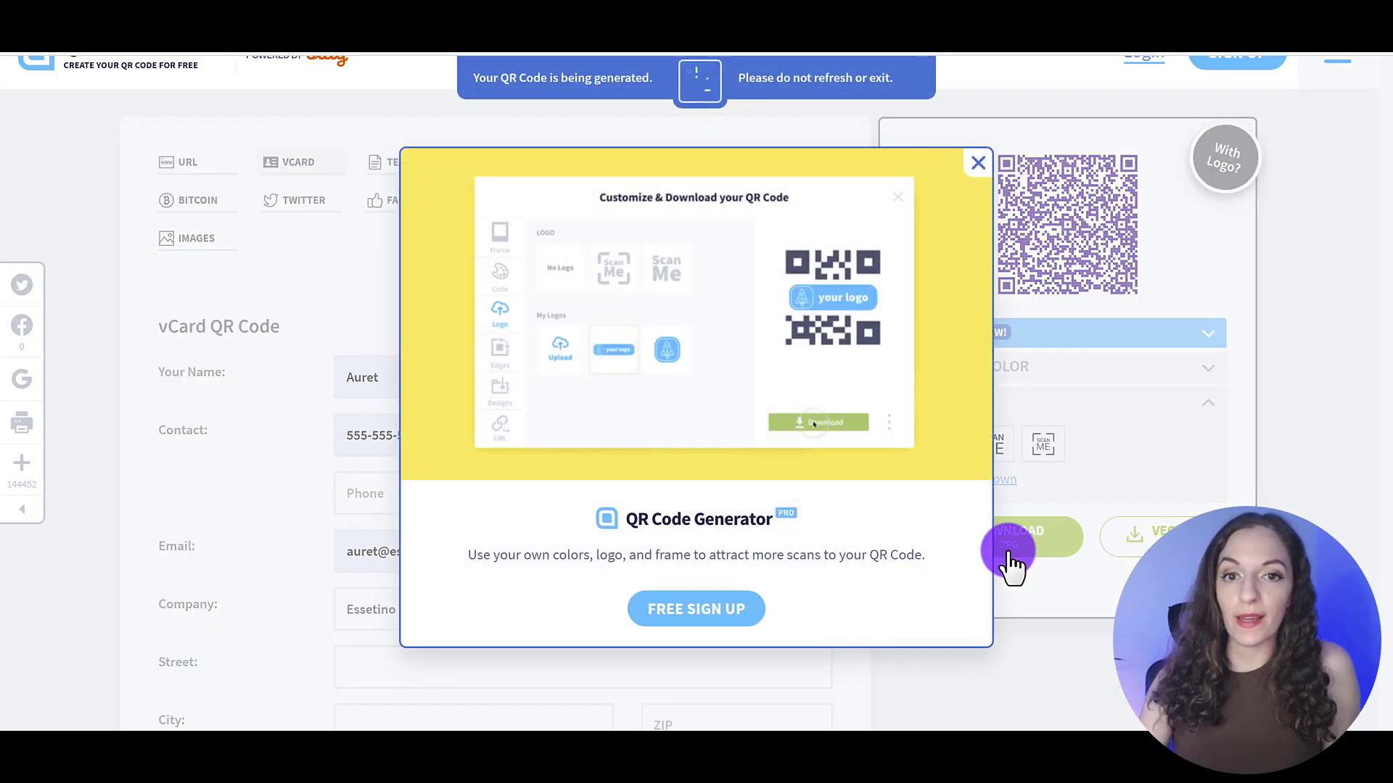
click(976, 163)
click(190, 715)
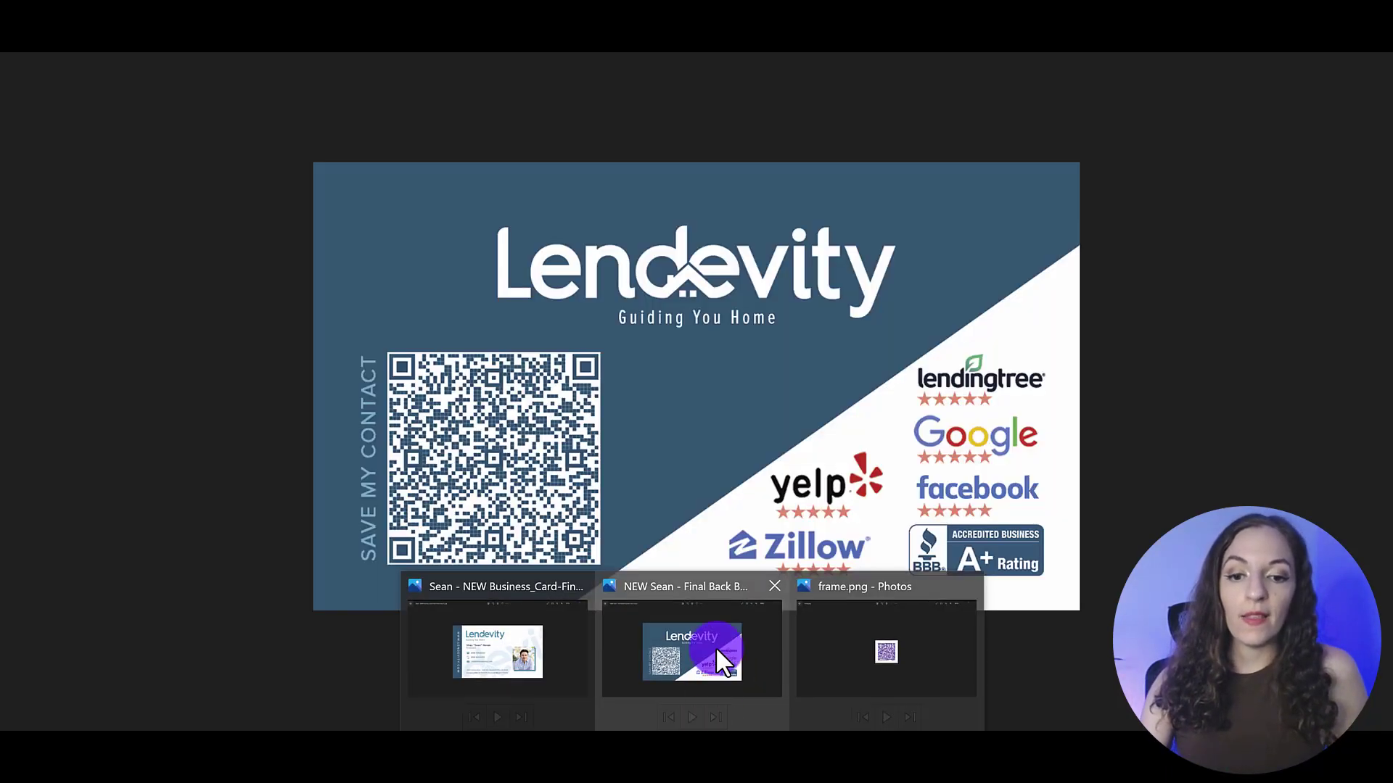
Bring the Lendevity business card back image to the front in Photos
click(715, 649)
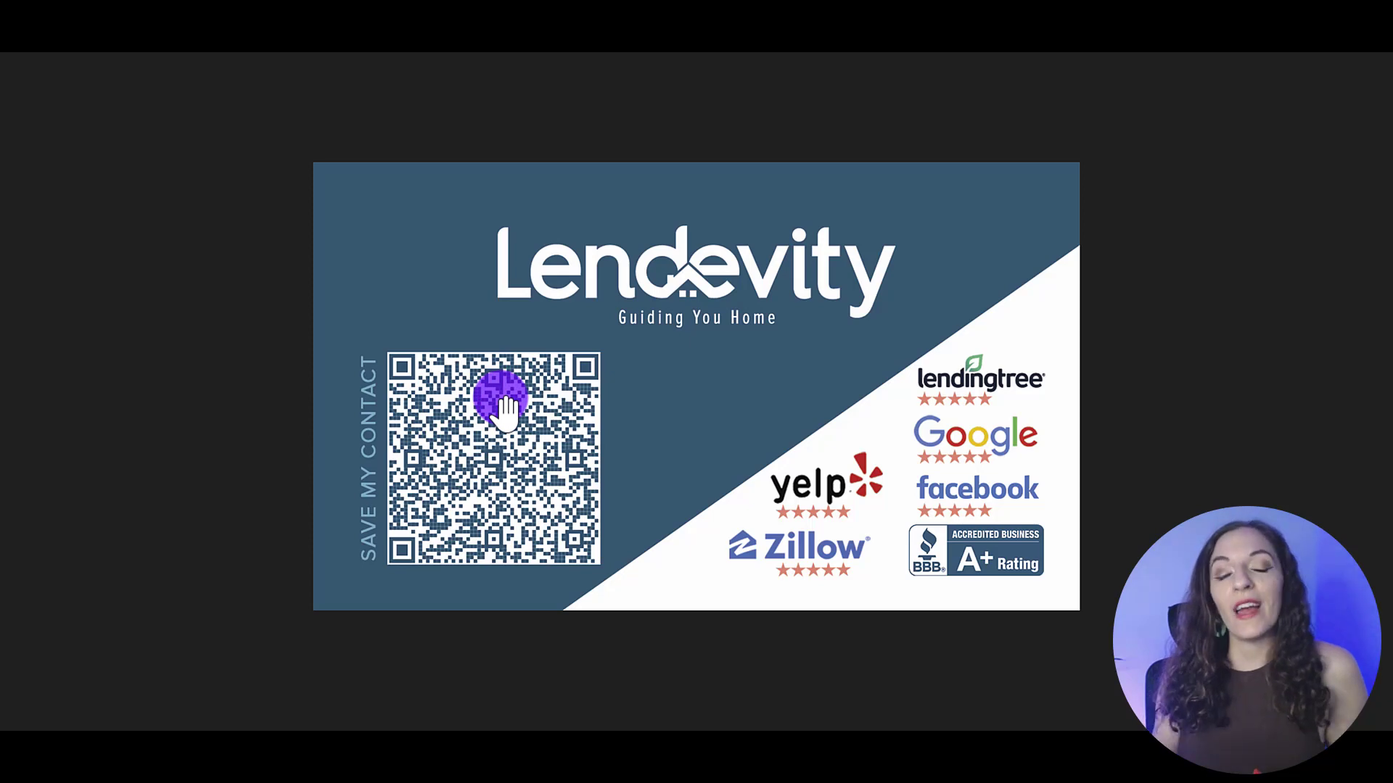